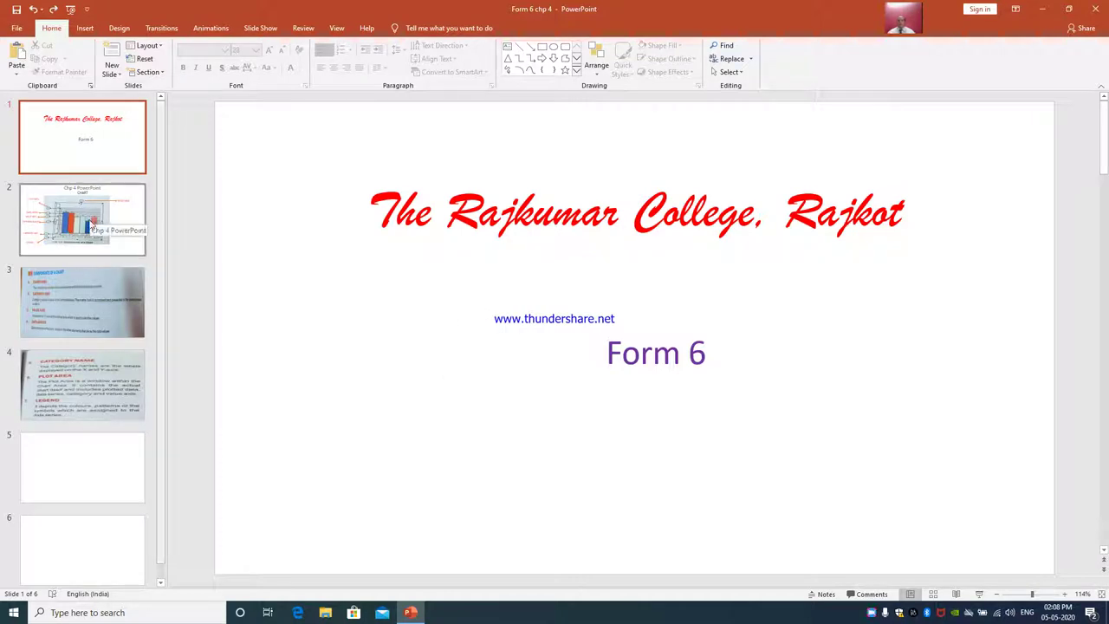
Compare the labelled chart figure on slide 2 with the definitions of chart area, category axis, value axis and data series on slide 3
click(90, 224)
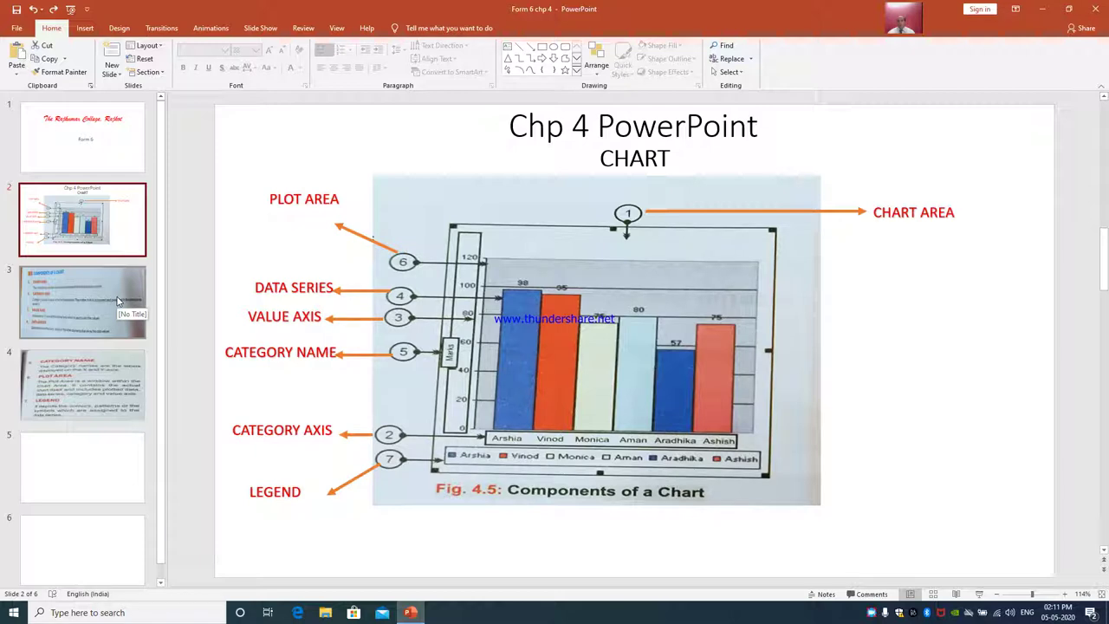
click(118, 301)
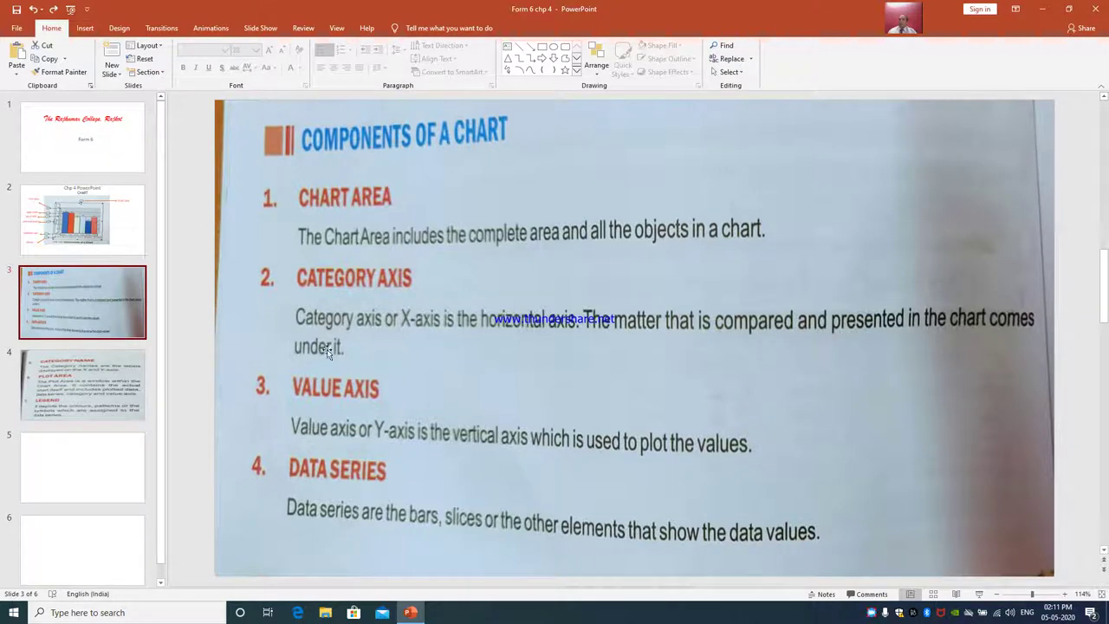
key(Page_Up)
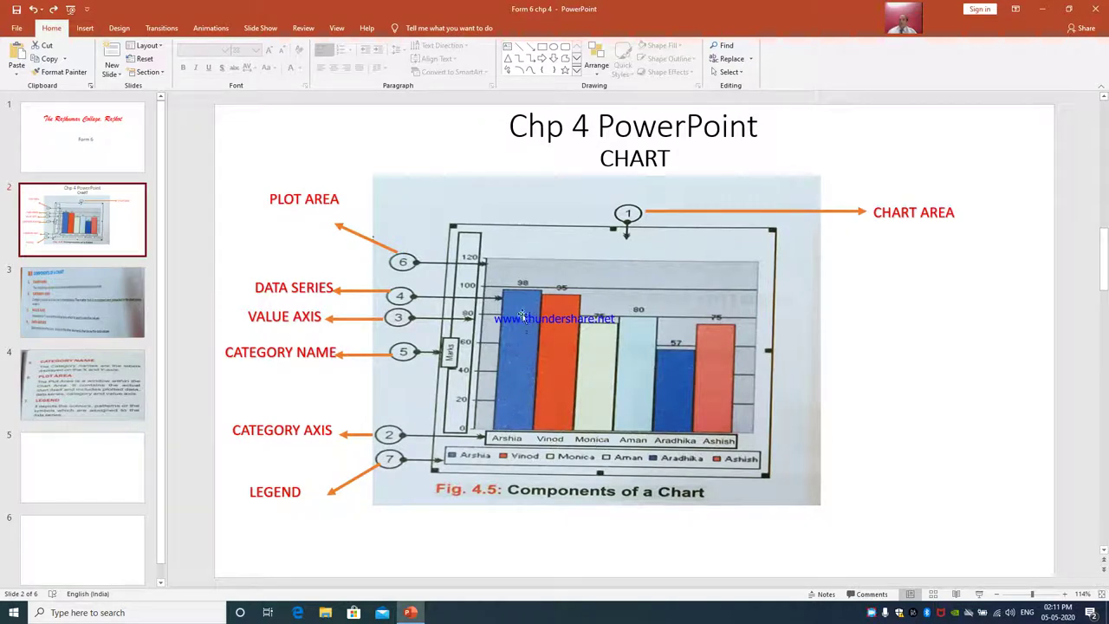
click(104, 317)
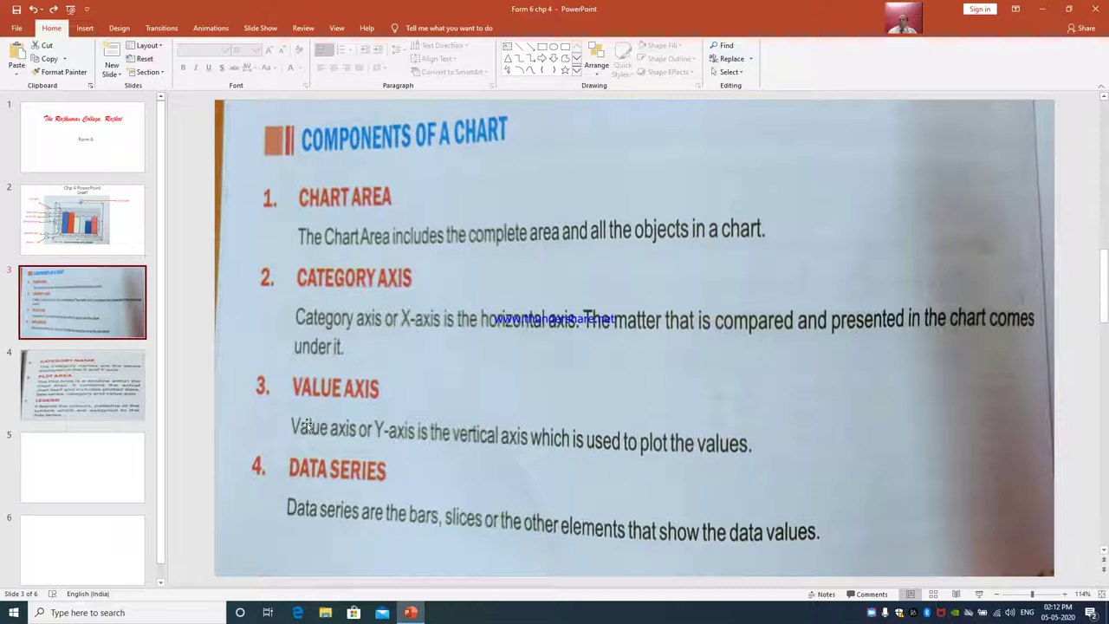
key(Up)
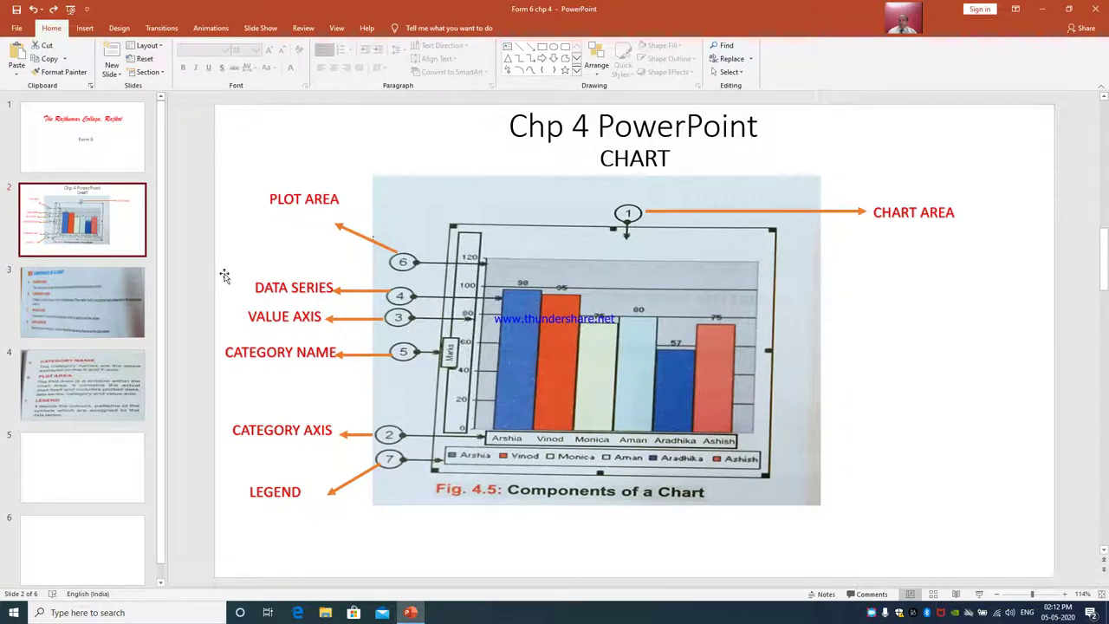
click(109, 304)
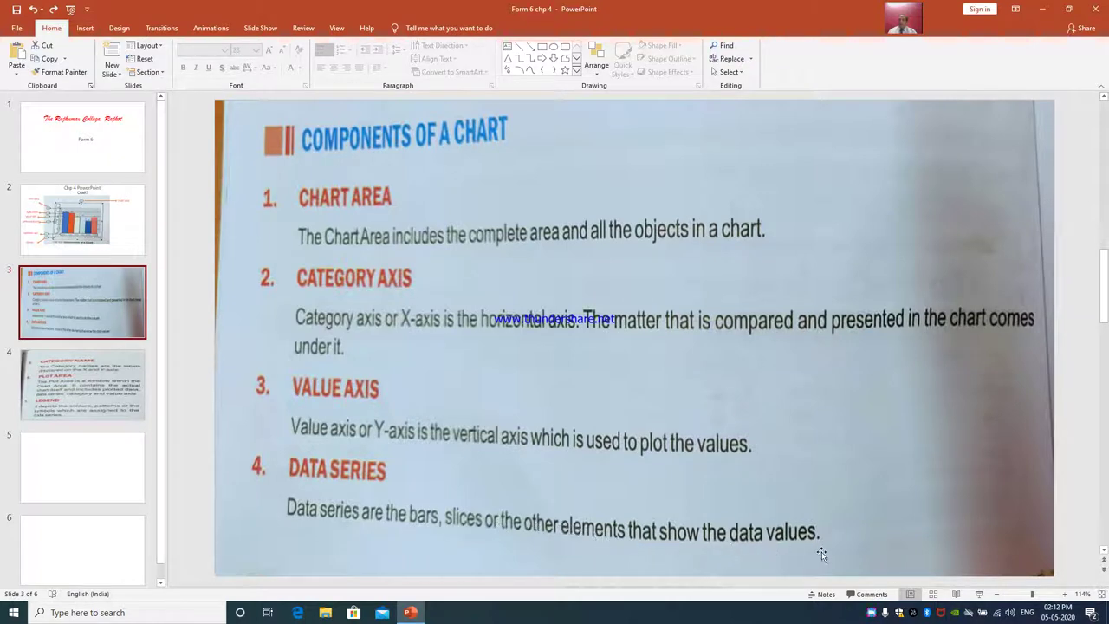
click(121, 234)
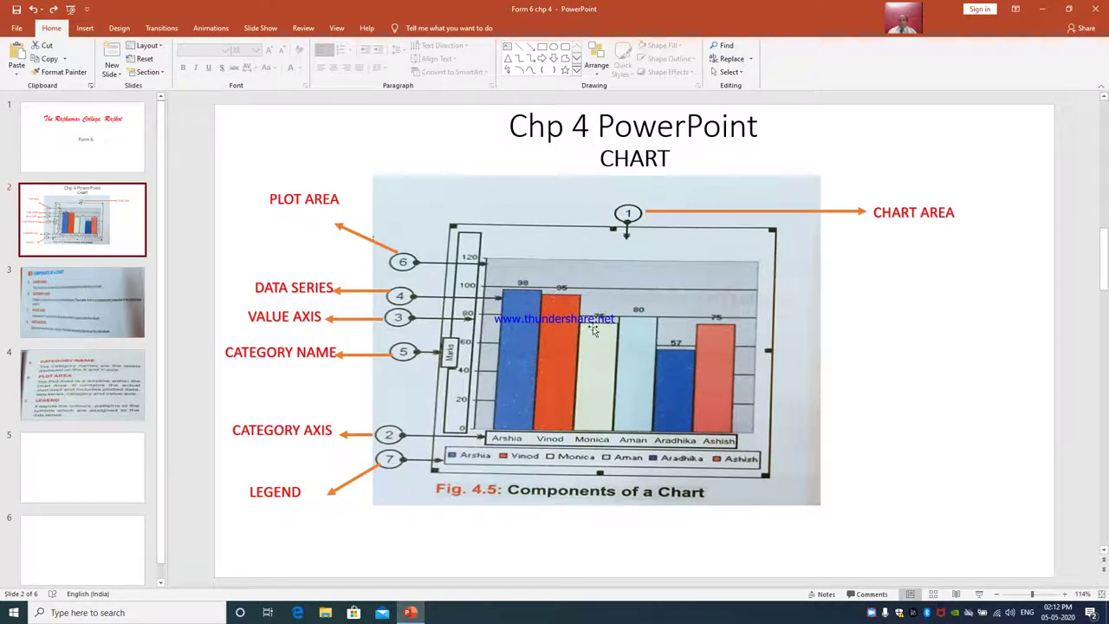
click(94, 304)
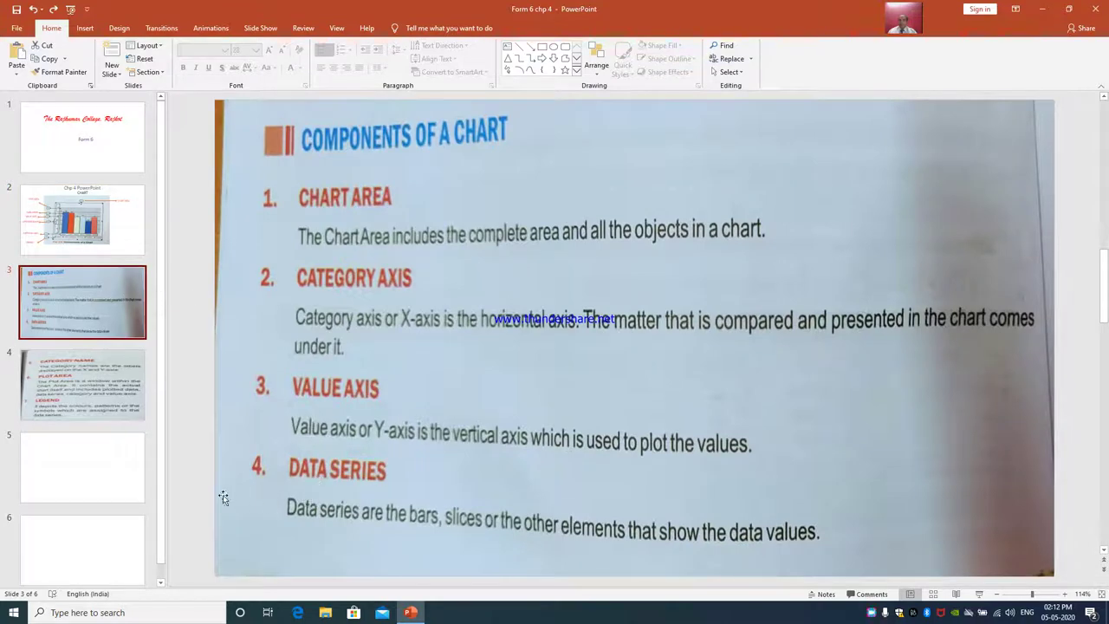
Read the category name, plot area and legend definitions on slide 4 against the labelled chart figure on slide 2
click(96, 391)
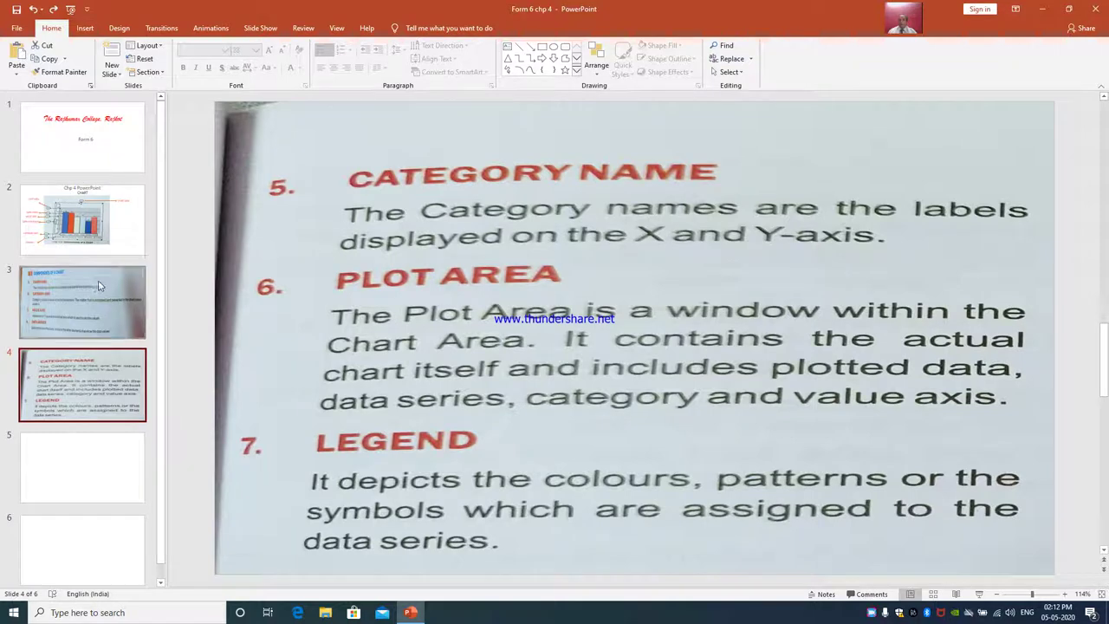
click(96, 229)
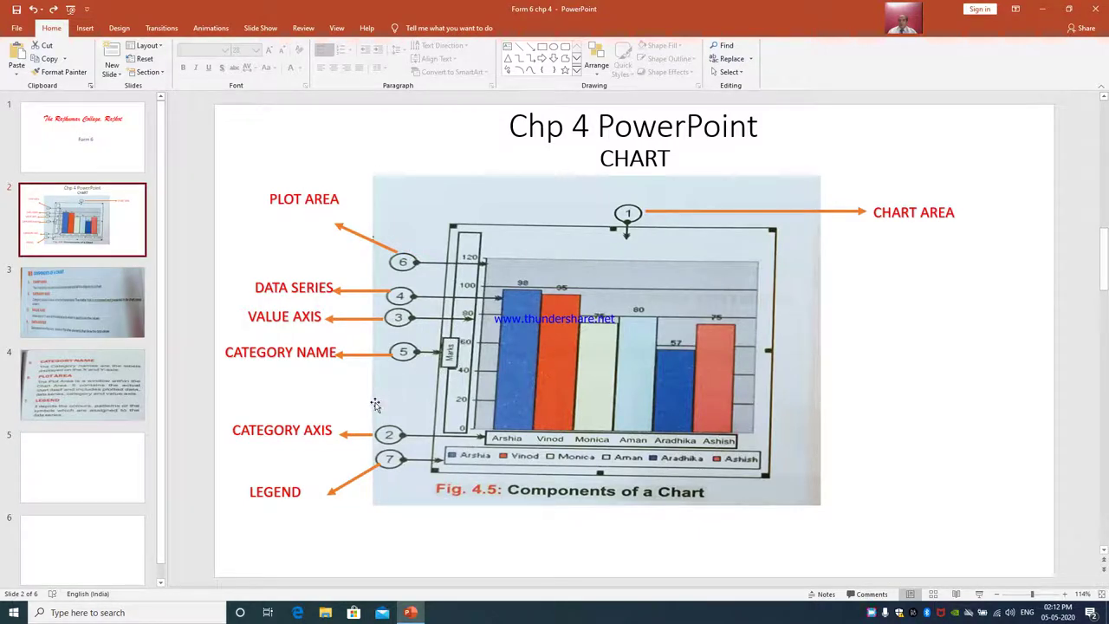
click(106, 366)
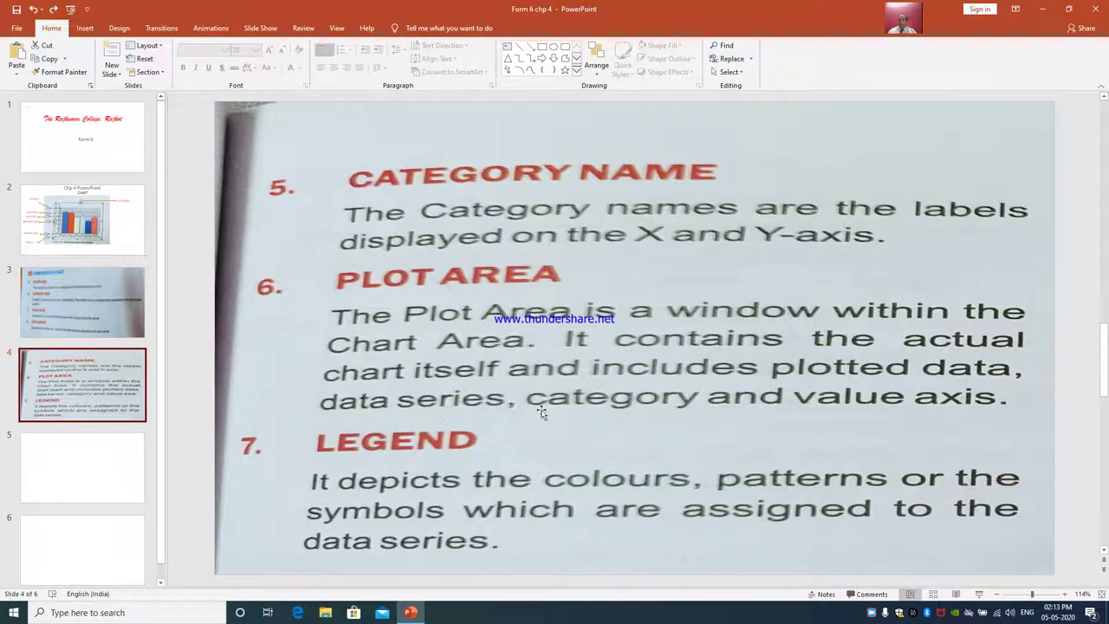
click(51, 237)
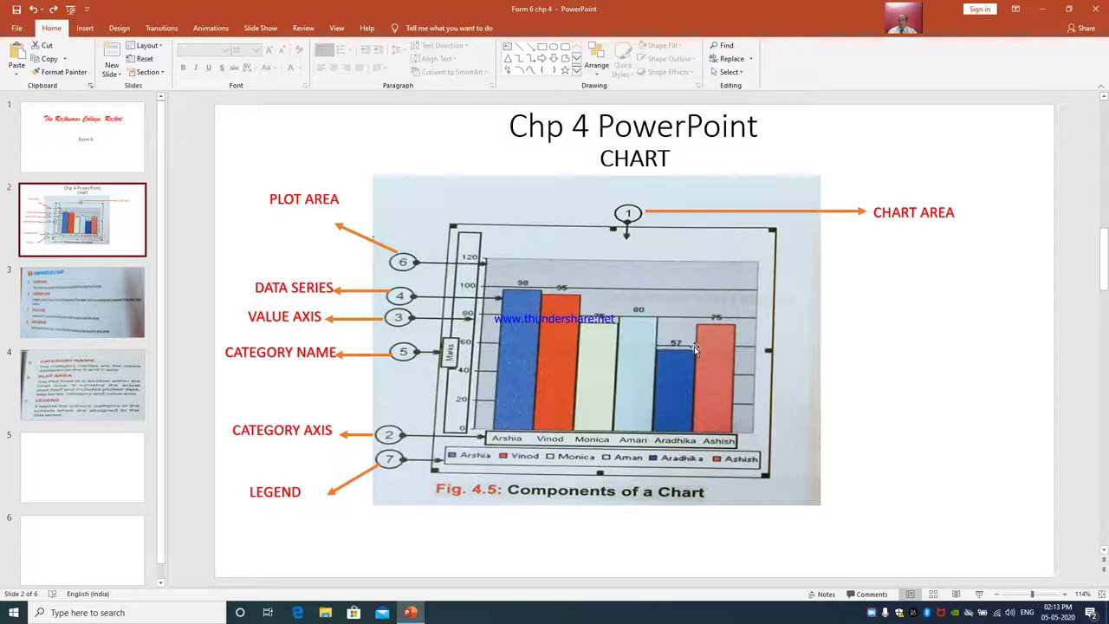
click(129, 382)
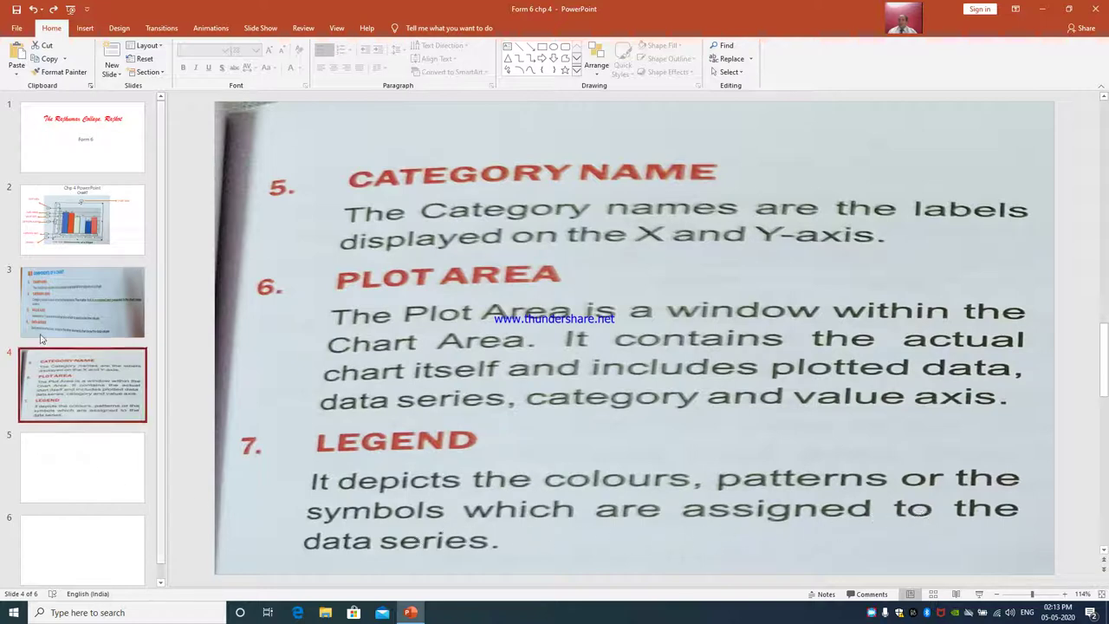
click(74, 233)
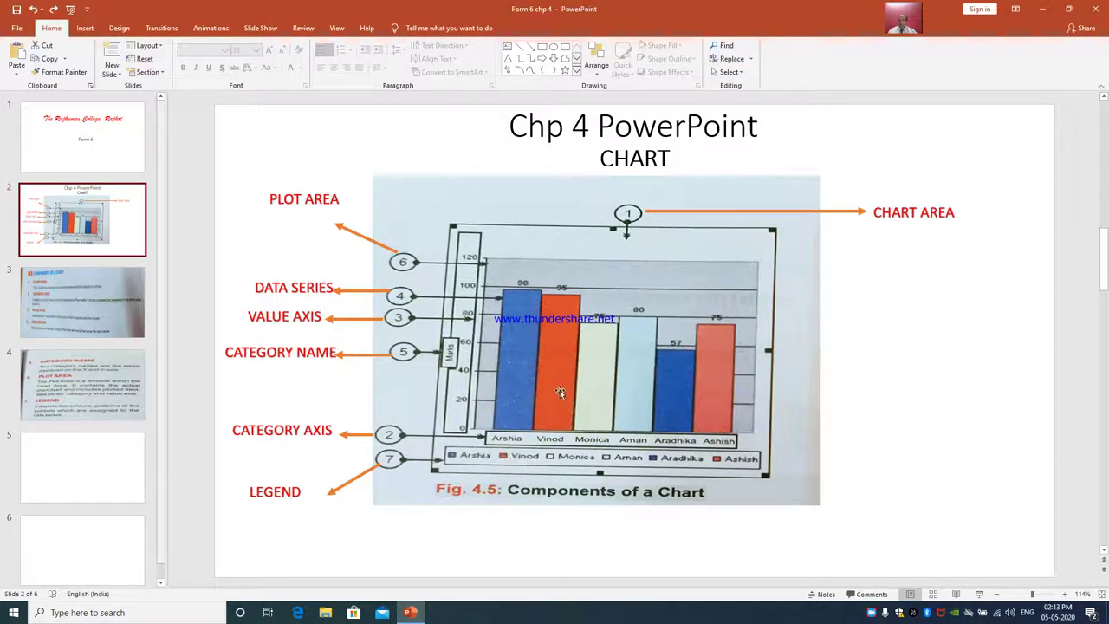
click(115, 387)
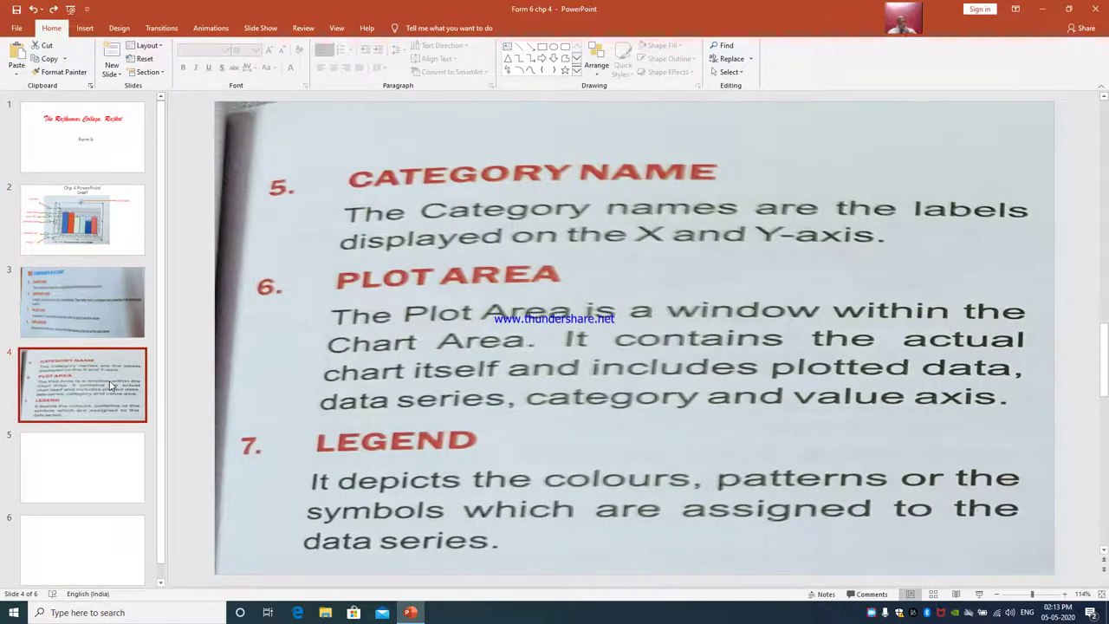
Insert a Clustered Column chart into the empty content placeholder on slide 5
click(86, 472)
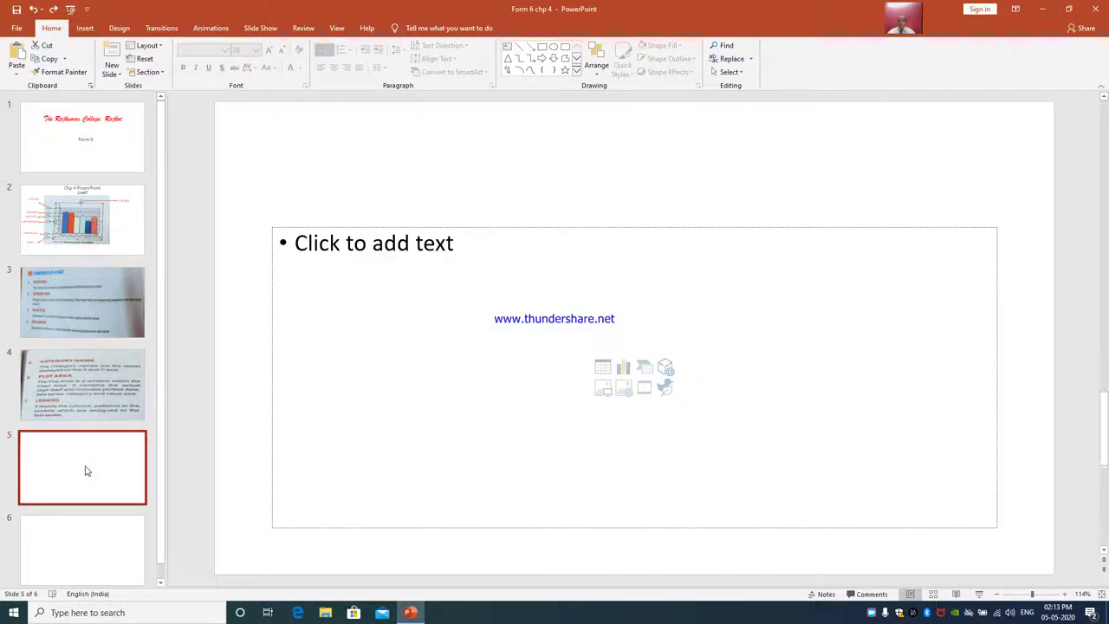
click(624, 369)
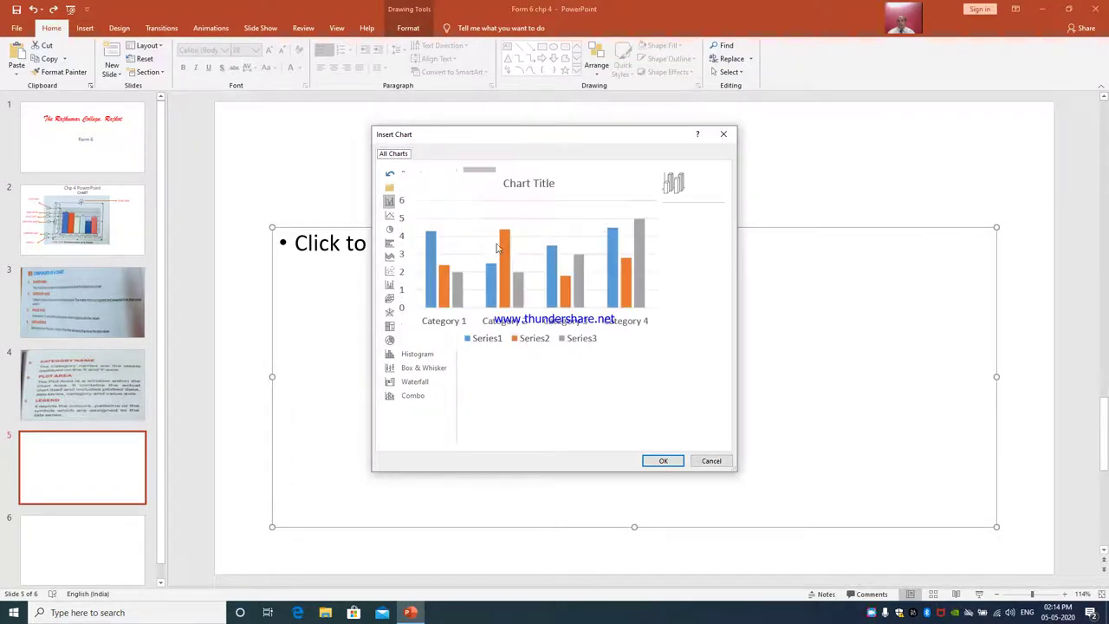
mouse_move(559, 270)
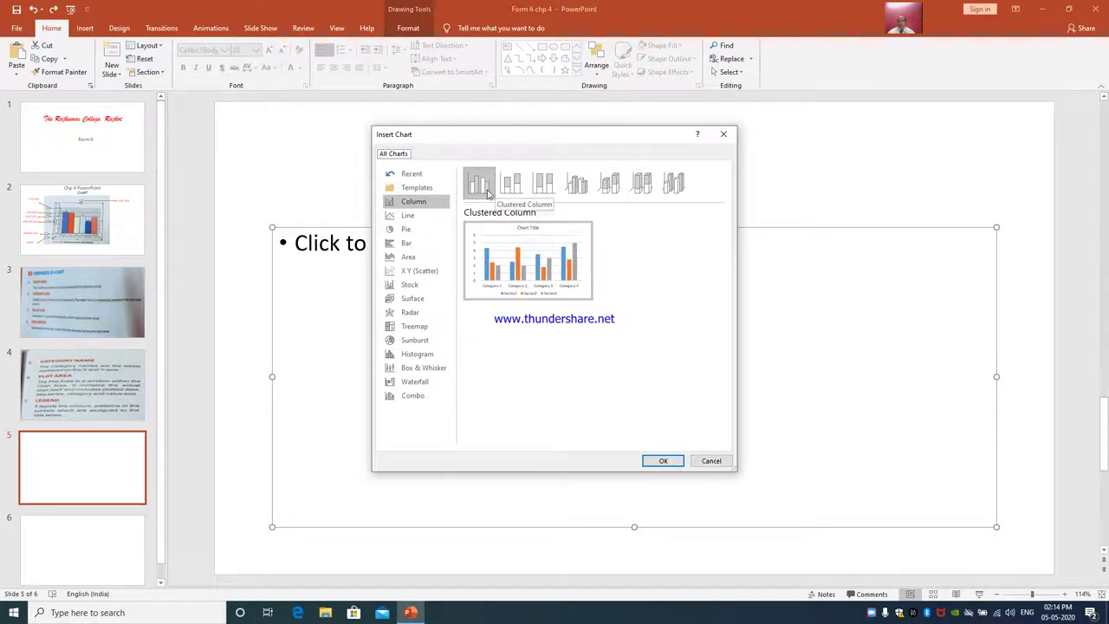
mouse_move(514, 256)
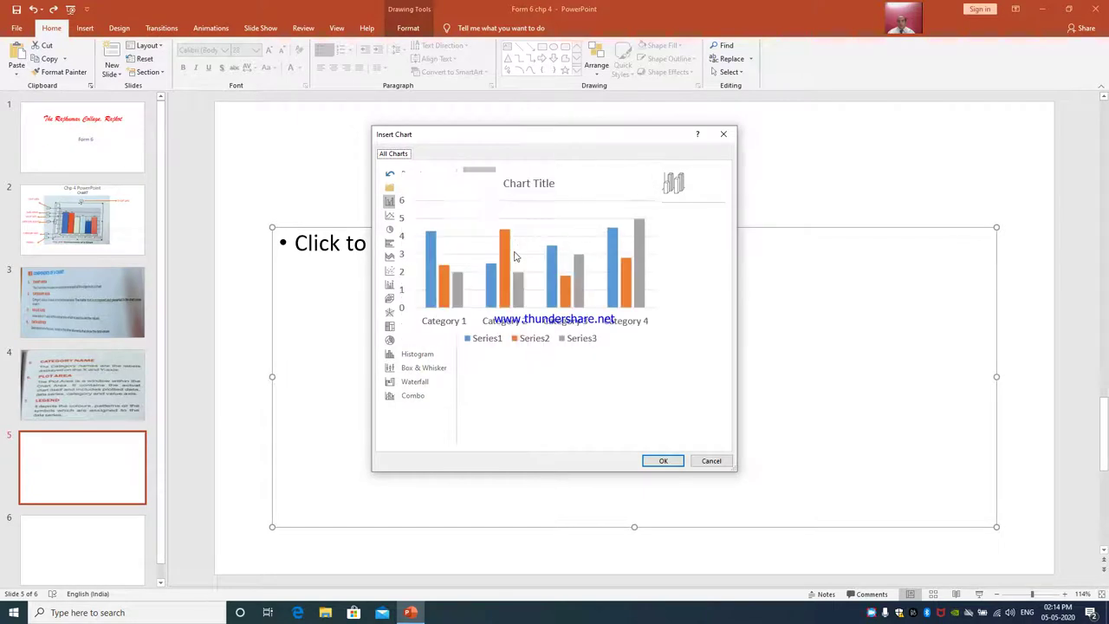
click(662, 460)
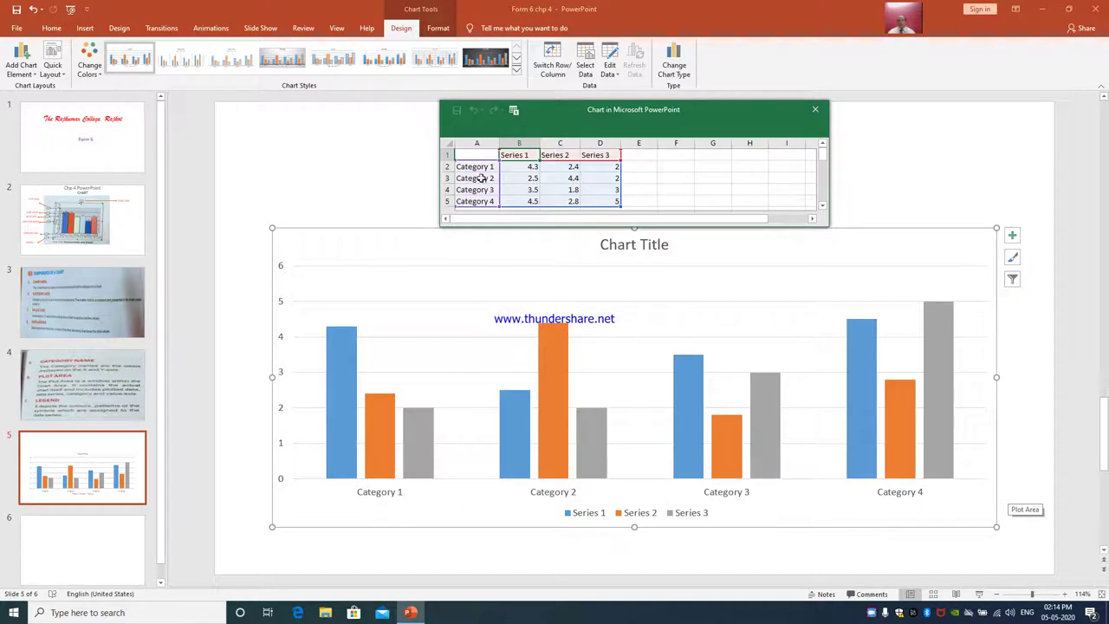
Rename the three data series in the chart's data sheet to Maths, Computer and English
click(524, 157)
text(Ma)
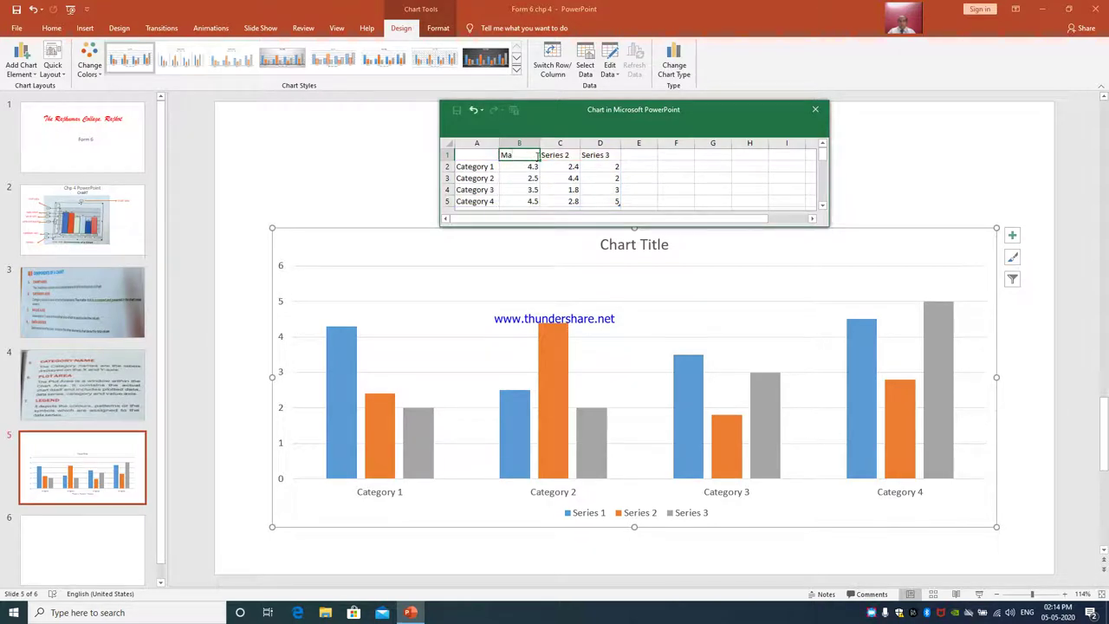
text(ths)
key(Tab)
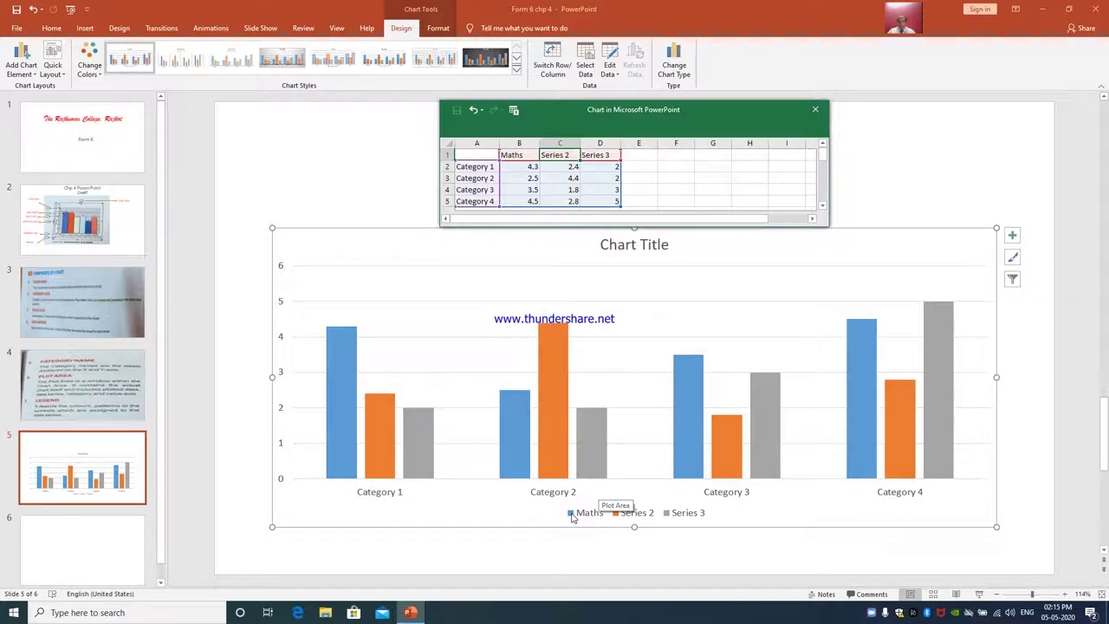
text(Computer)
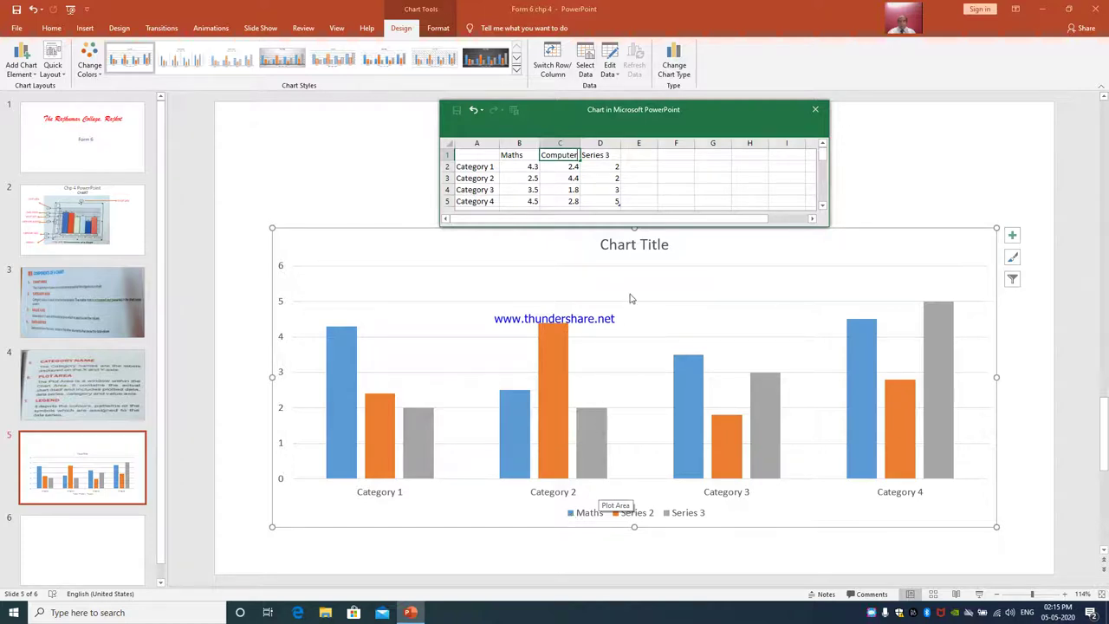
click(603, 157)
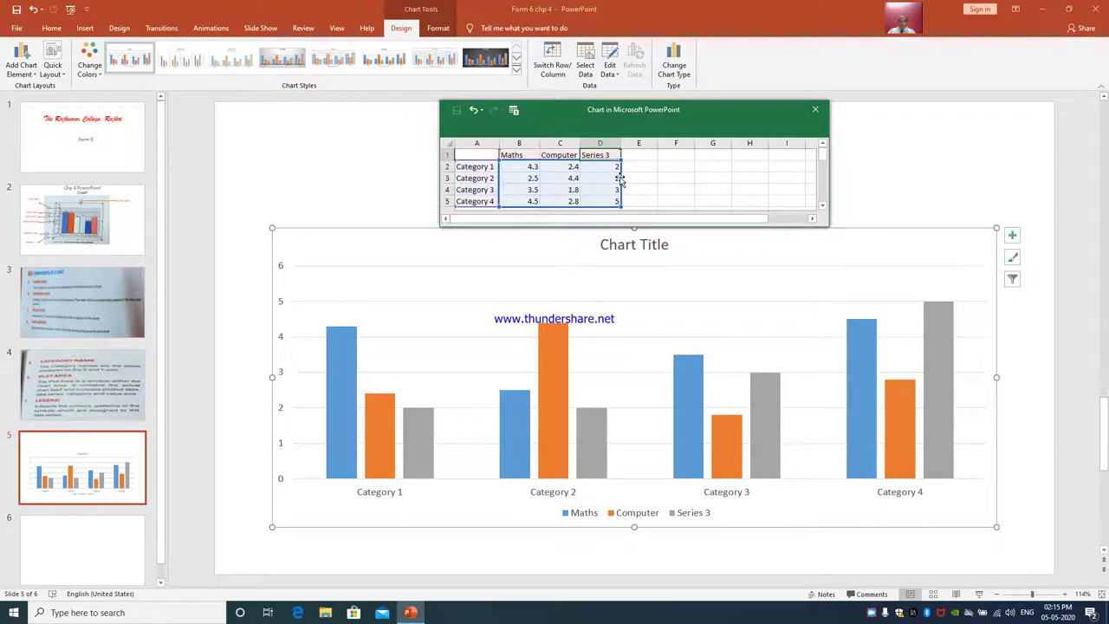
text(English)
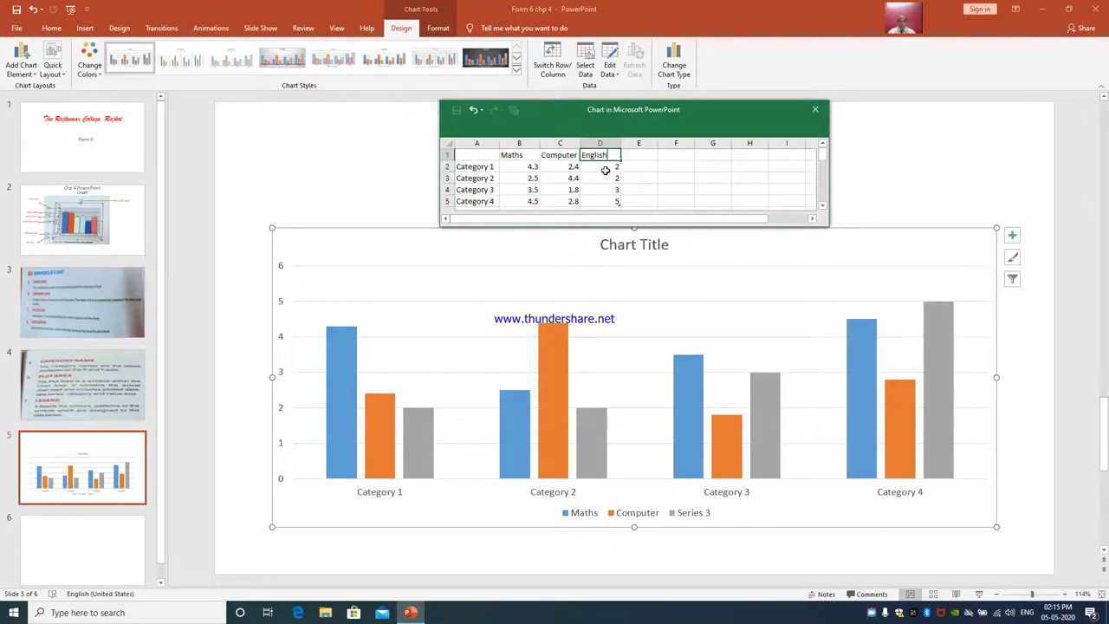
click(607, 178)
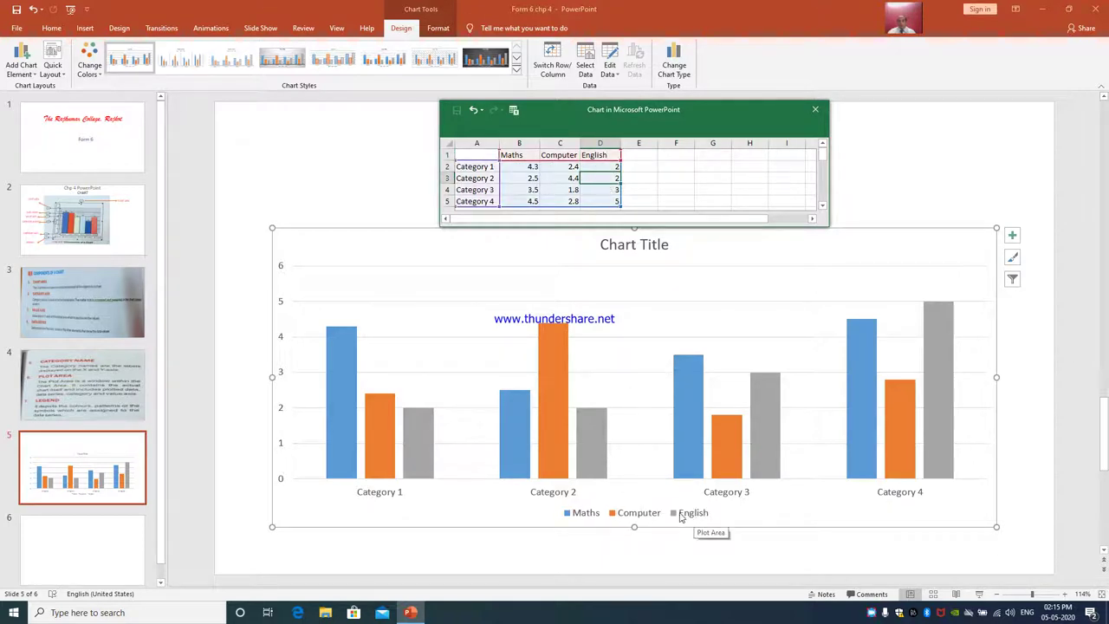
Replace the four category labels in the chart's data sheet with the students' first names in capitals
click(469, 168)
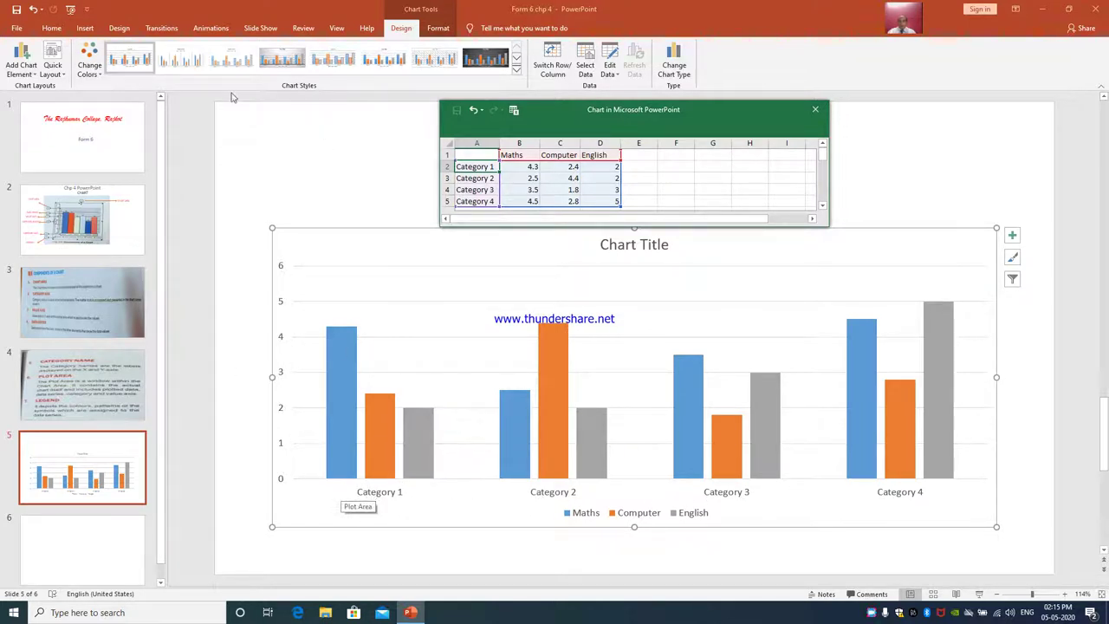
text(r)
key(BackSpace)
text(RAM)
key(Return)
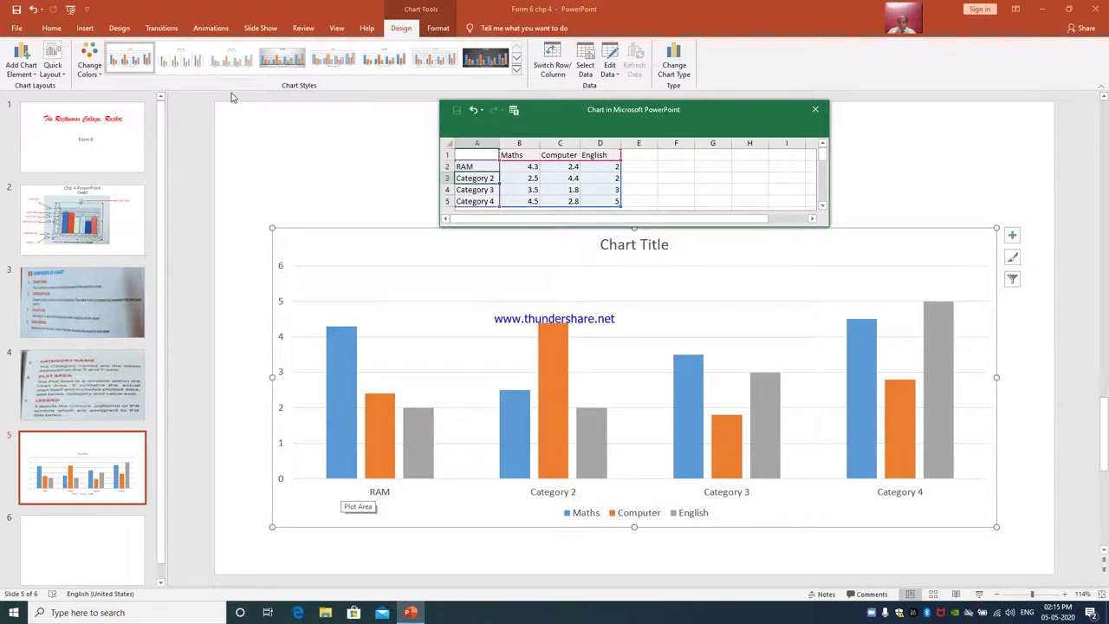
text(S)
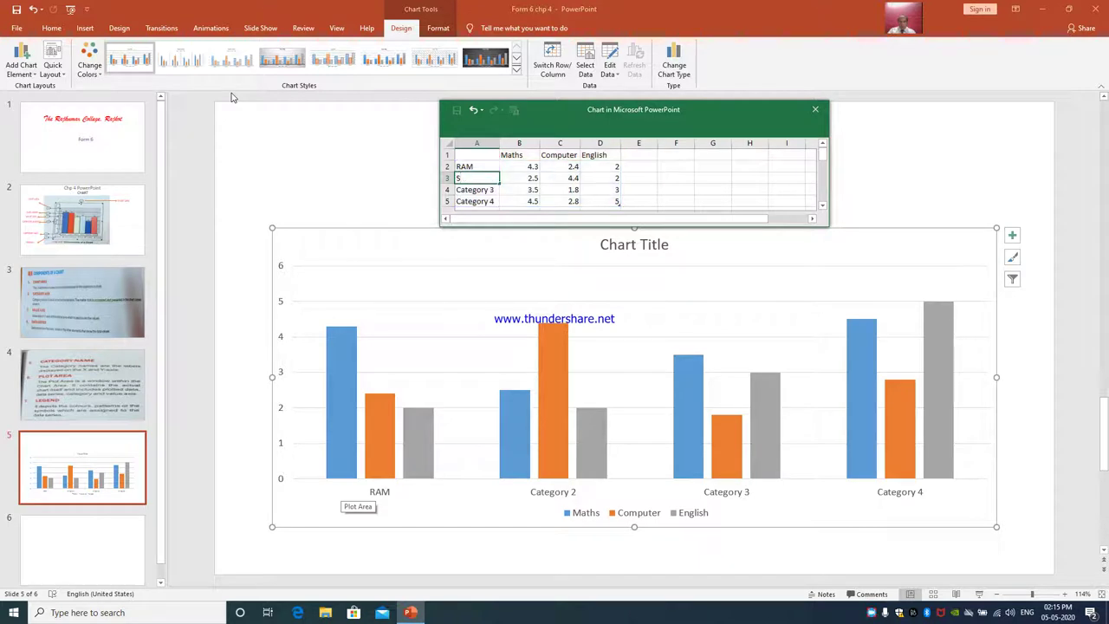
text(ITA)
key(Return)
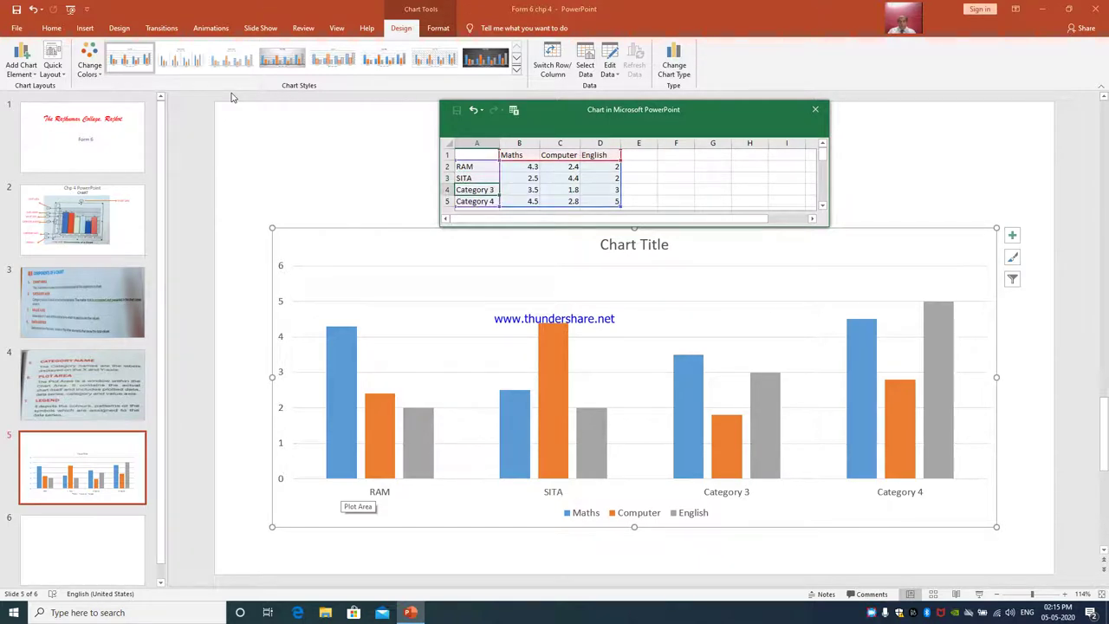
text(LAX)
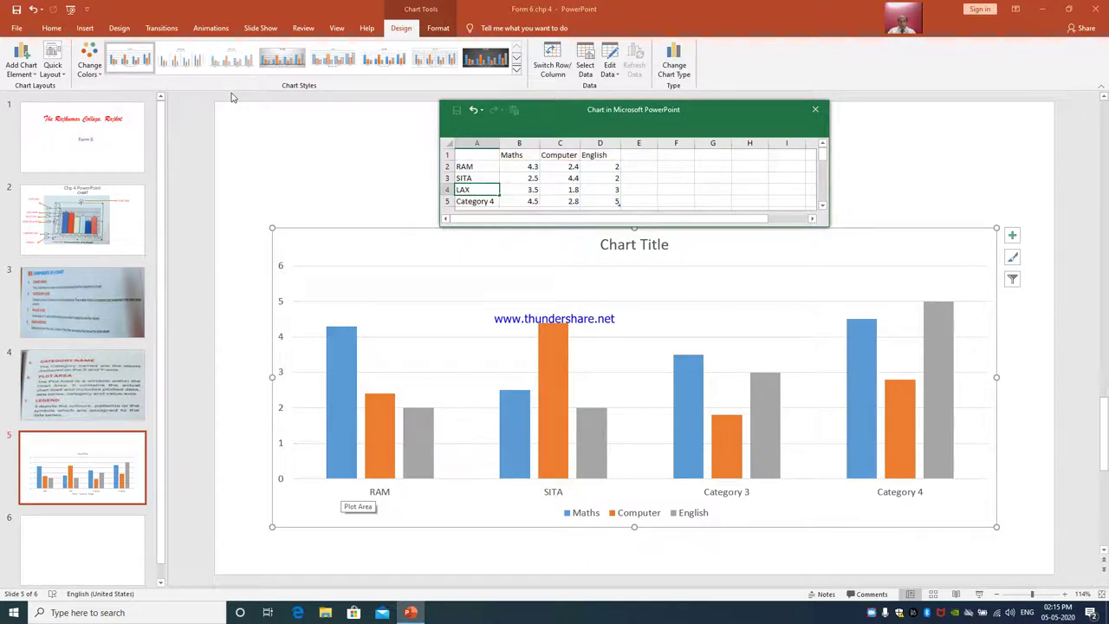
text(MAN)
key(Return)
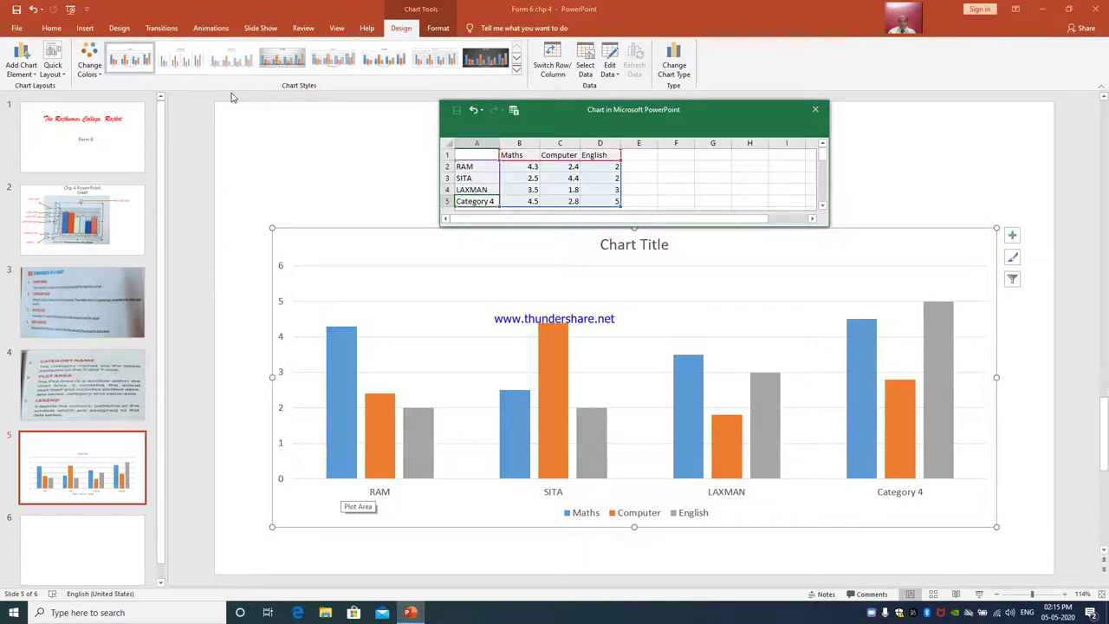
text(BHARAT)
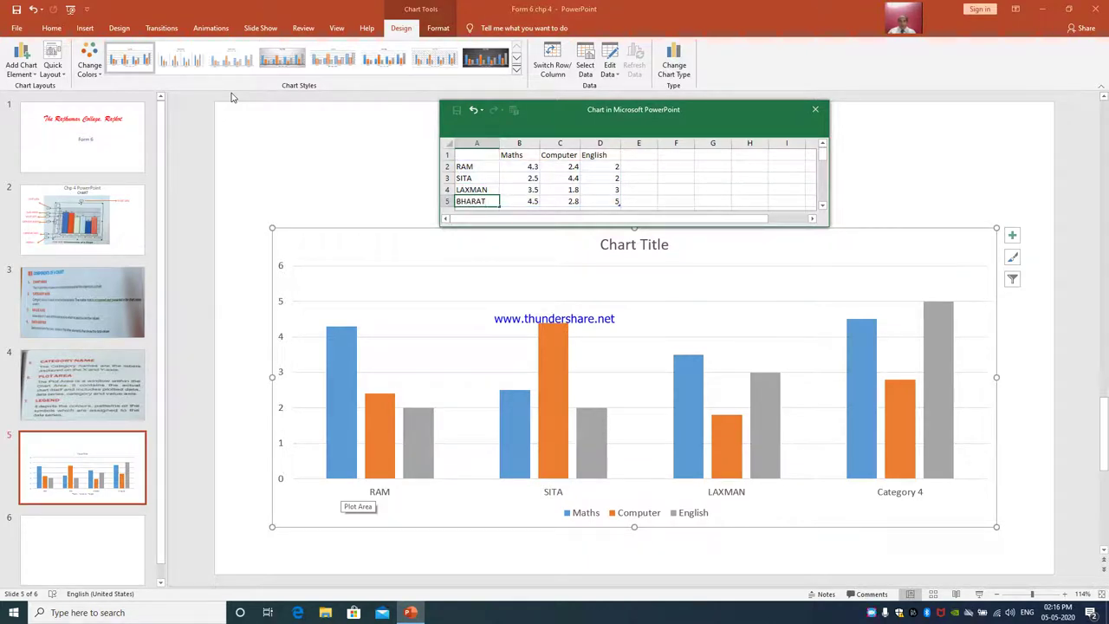
Set the first student's Maths mark to 78 in the chart's data sheet
click(521, 169)
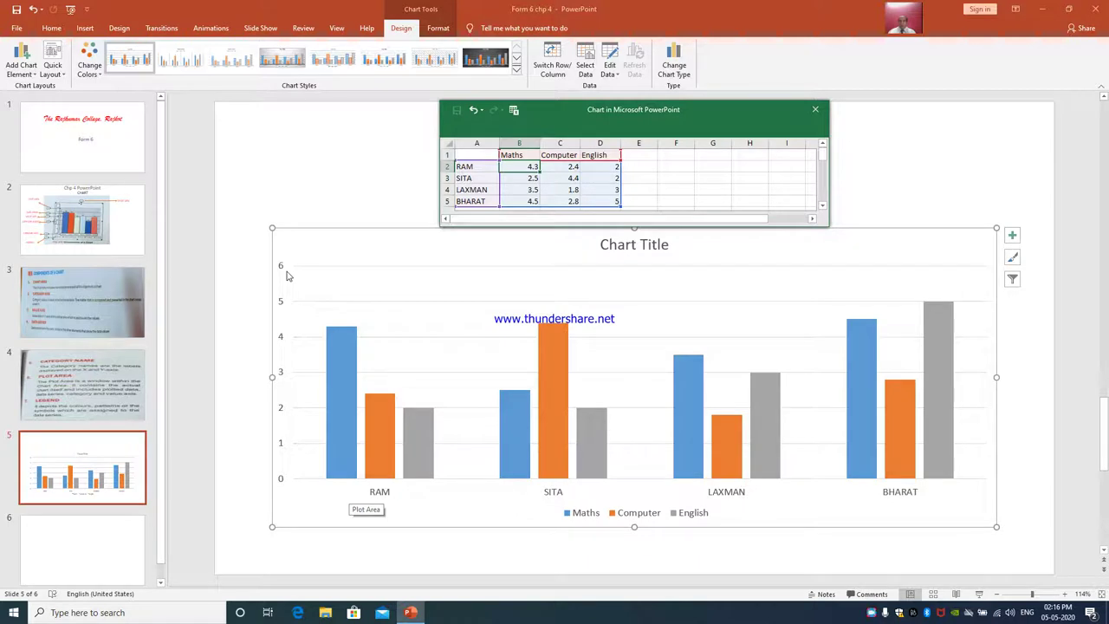
mouse_move(520, 166)
mouse_down()
mouse_move(470, 205)
mouse_move(575, 206)
mouse_up()
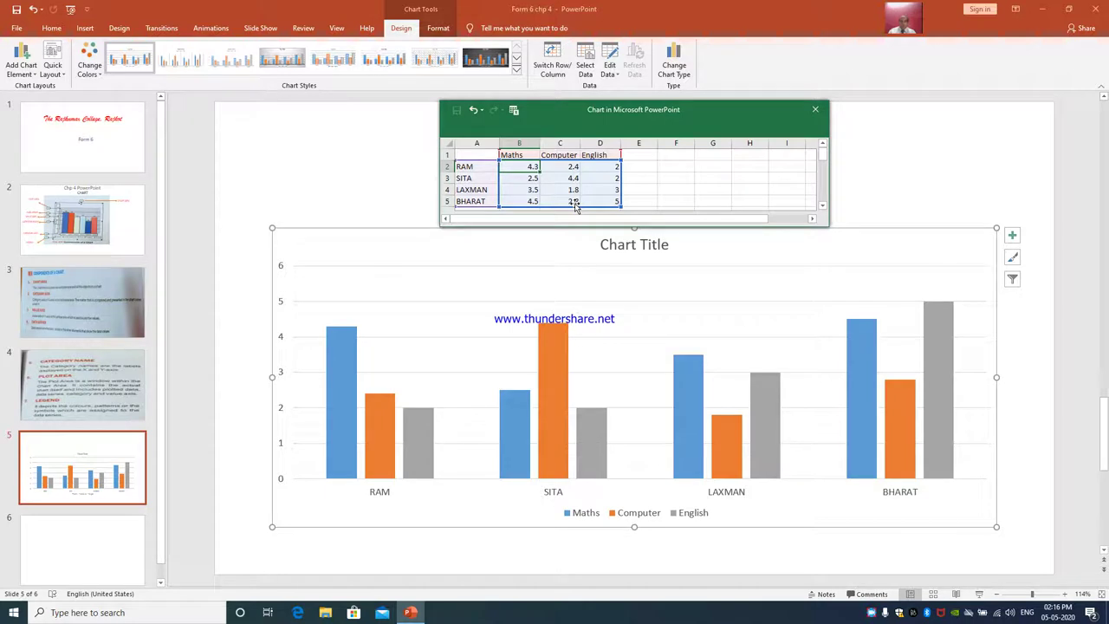
key(ctrl+Home)
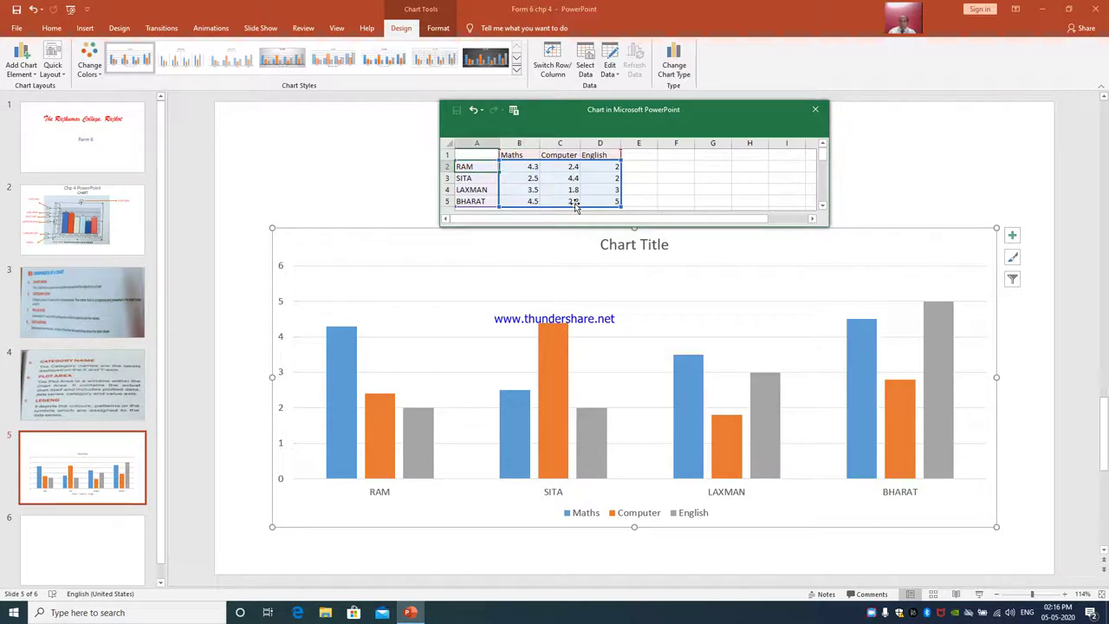
key(Right)
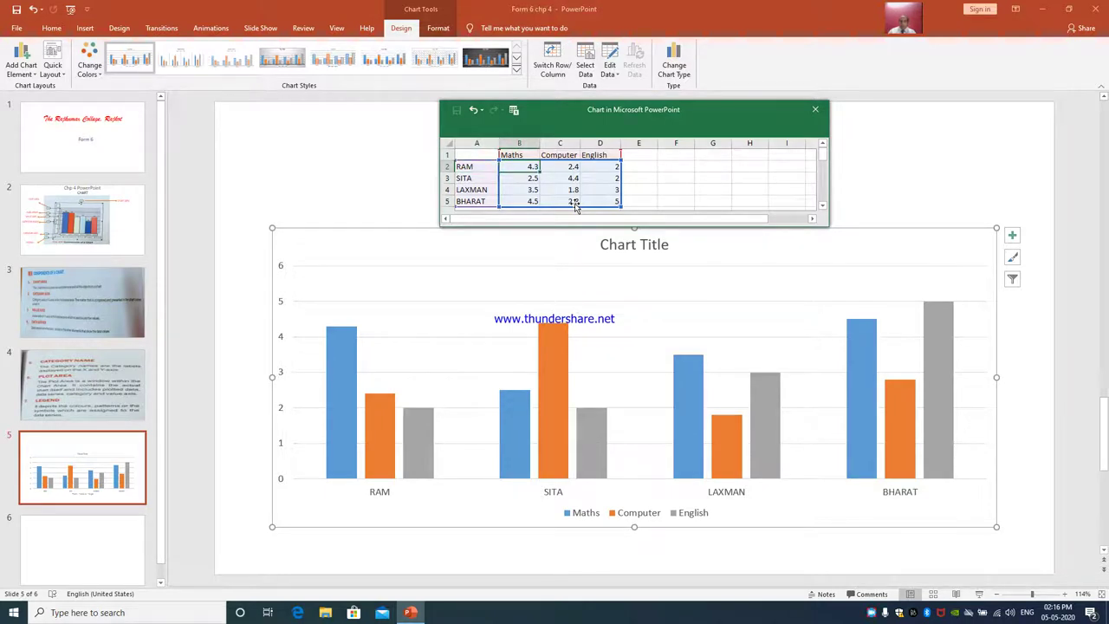
text(78)
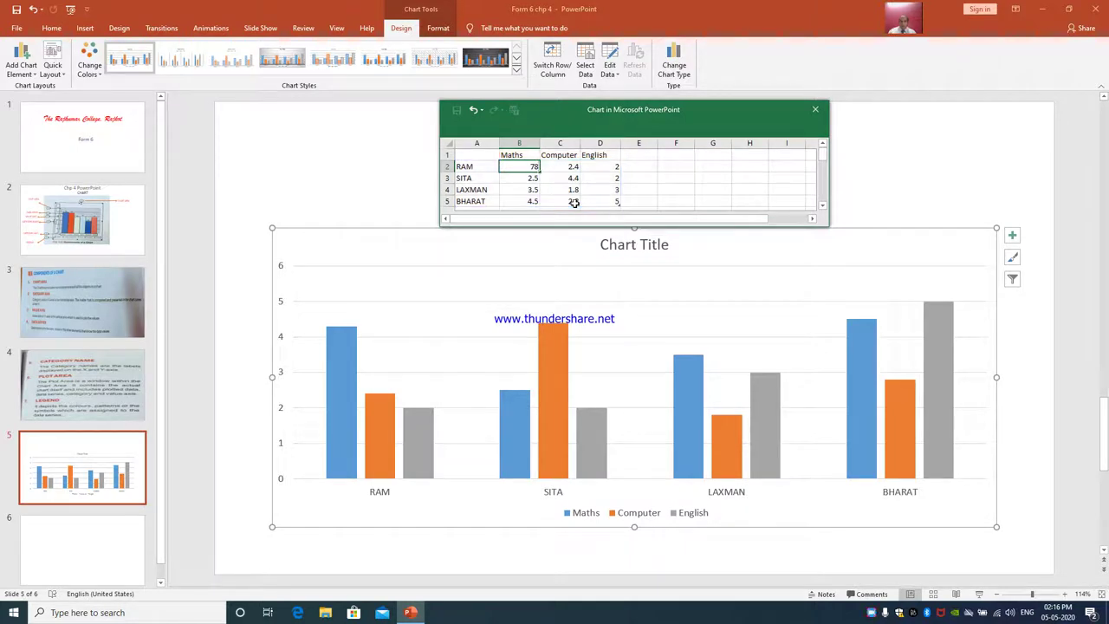
key(Return)
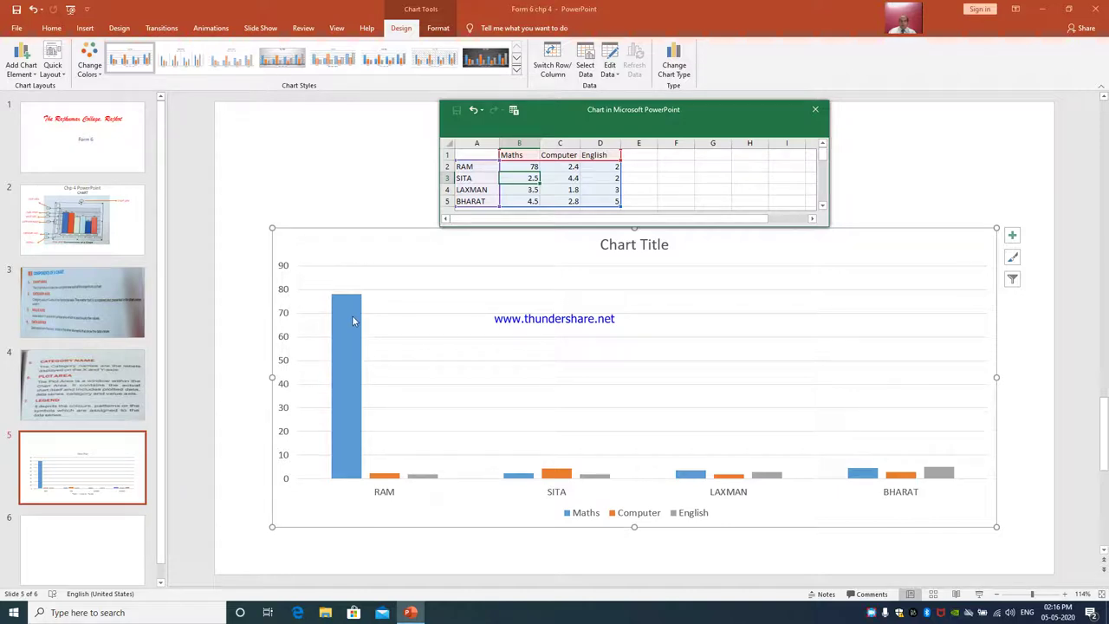
Set the first student's Computer mark to 88 and English mark to 79 in the chart's data sheet
key(Up)
key(Down)
key(Up)
key(Right)
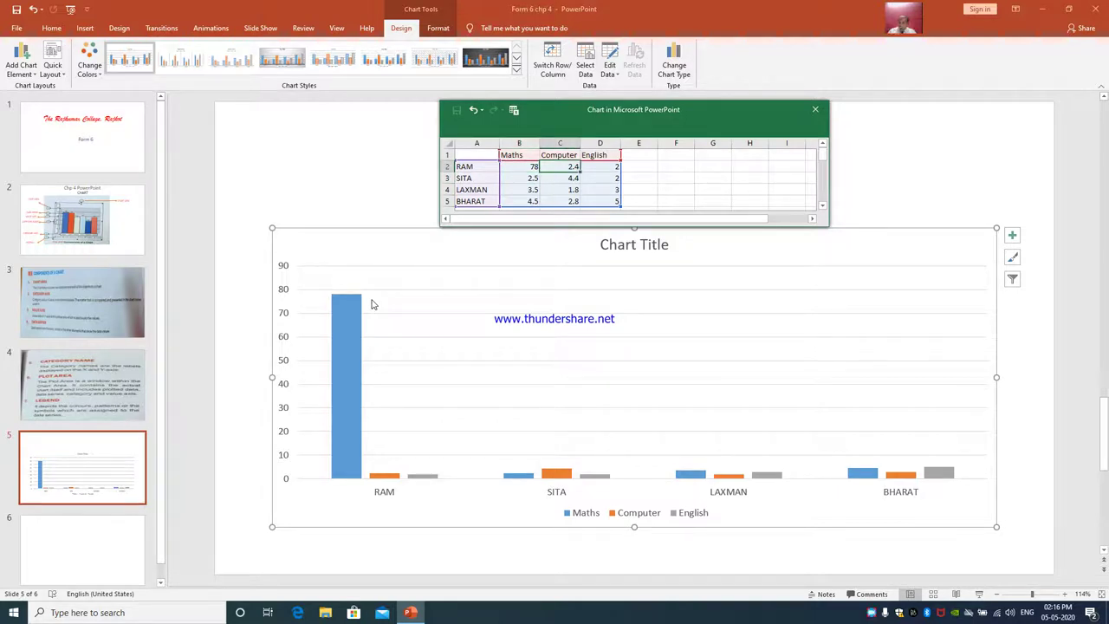
key(Up)
key(Down)
text(88)
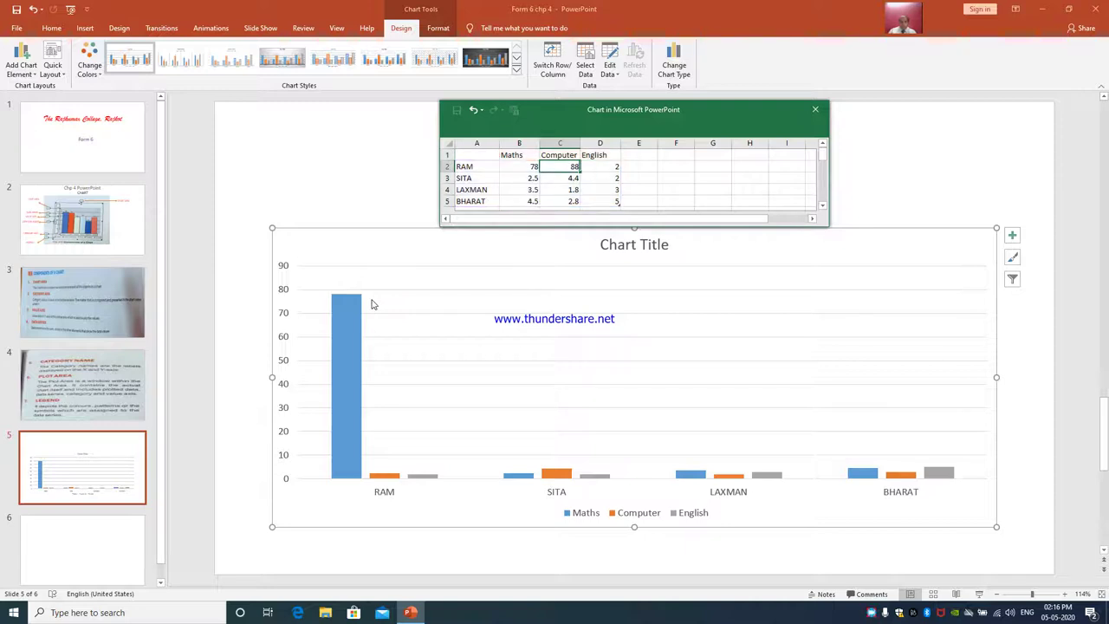
key(Tab)
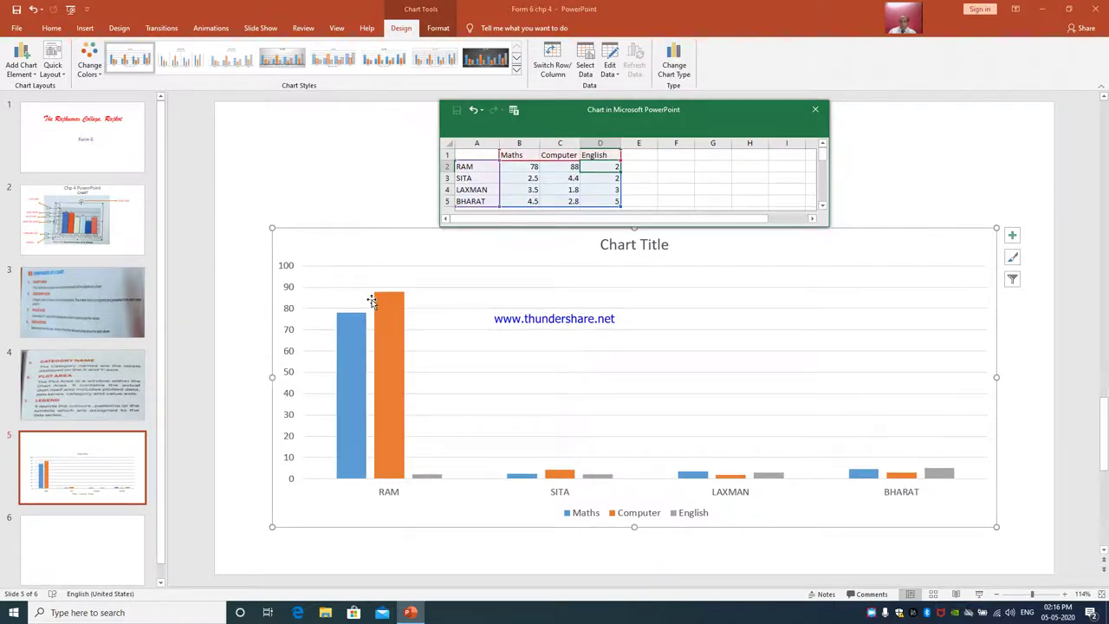
text(7)
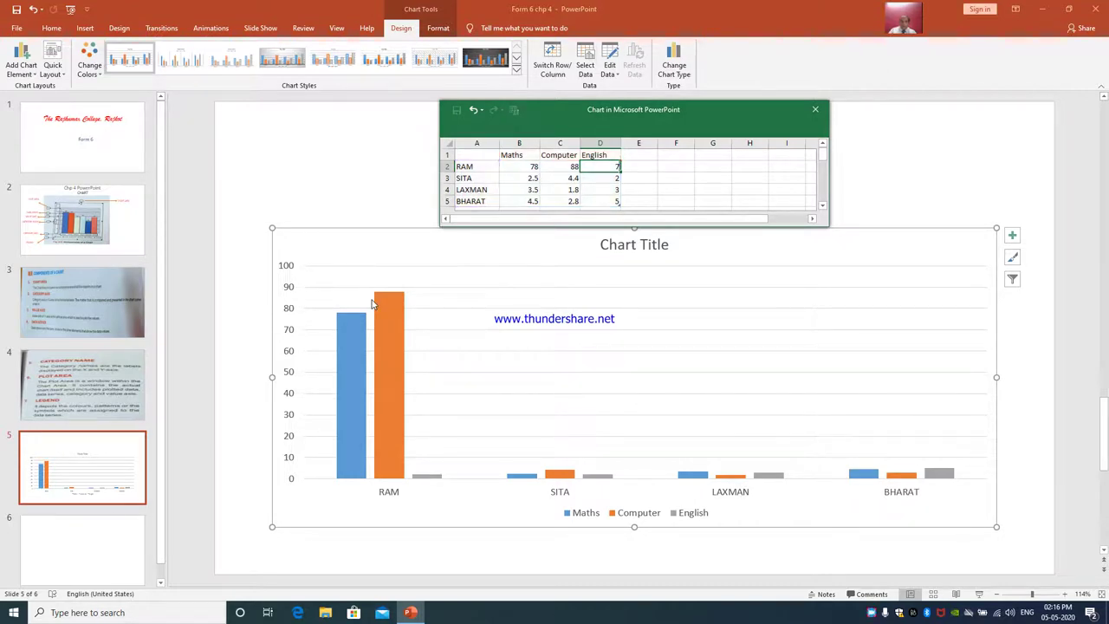
text(9)
key(Return)
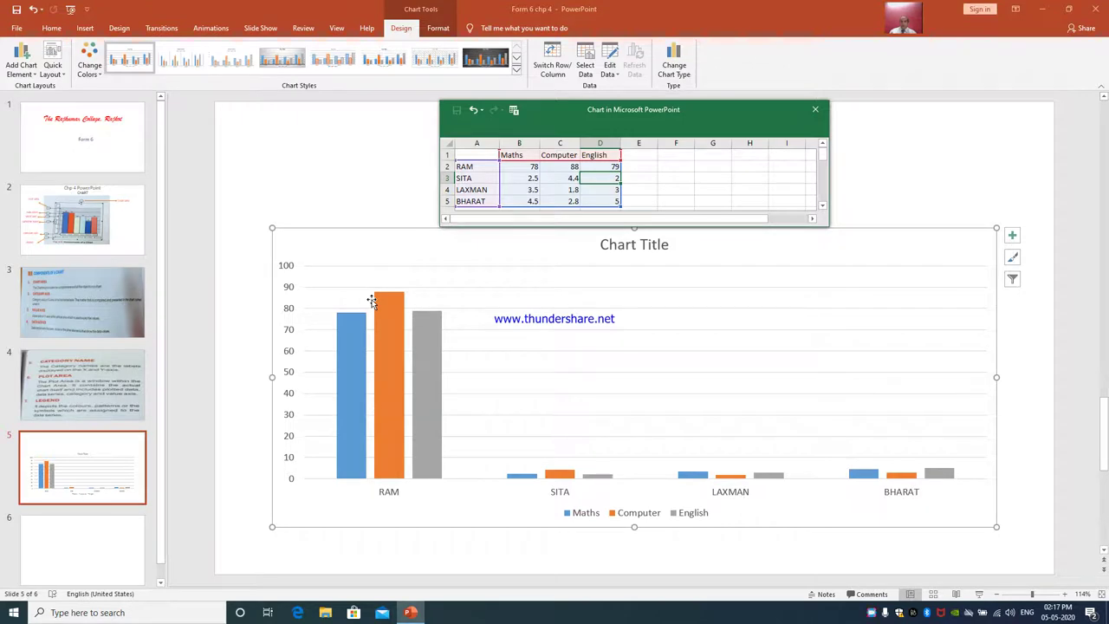
Enter the second student's marks in the data sheet: Maths 100, Computer 95 and English 59
key(Left)
key(Left)
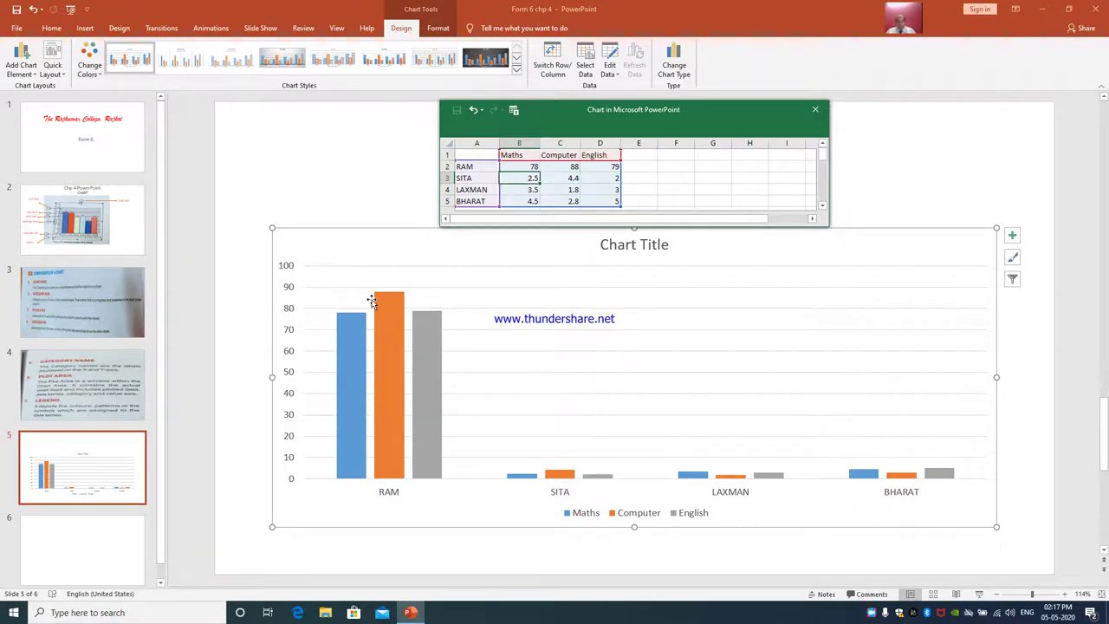
text(100)
key(Tab)
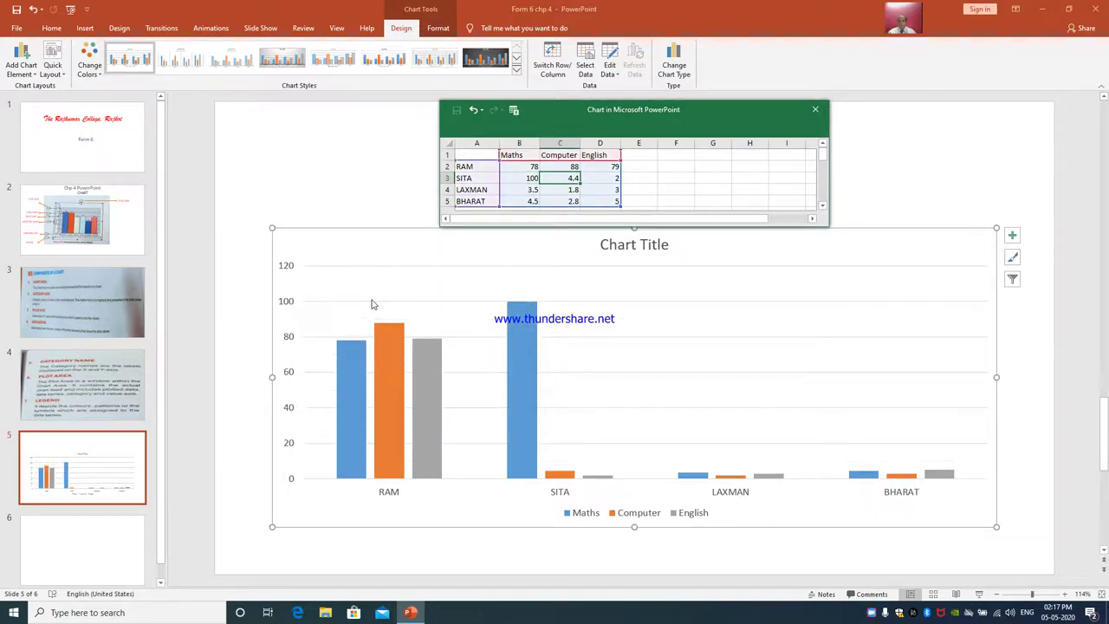
text(9)
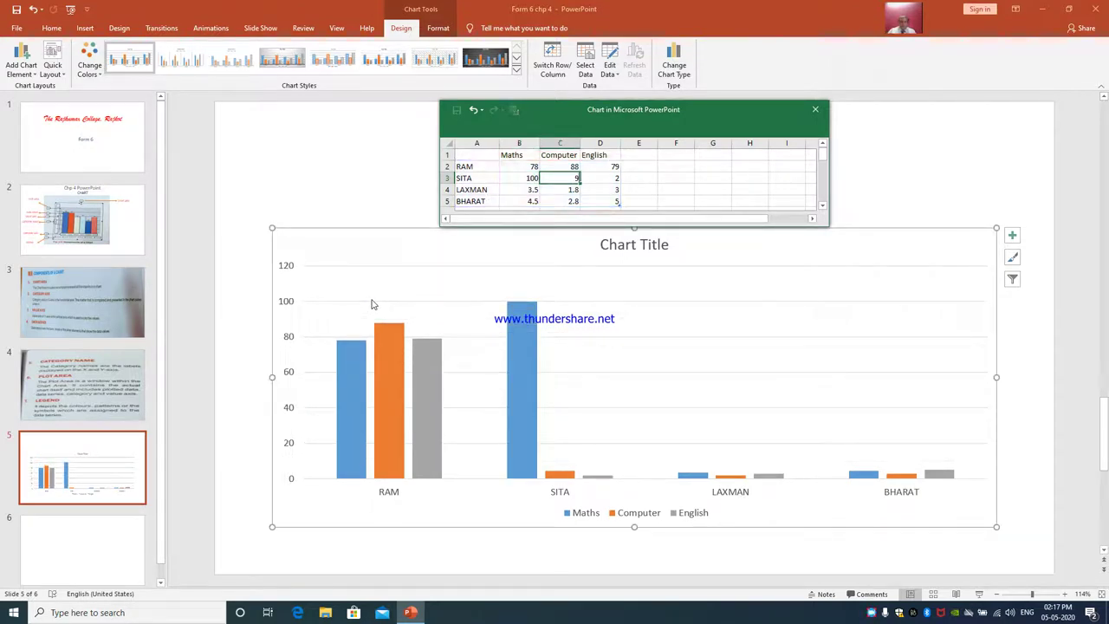
text(5)
key(Tab)
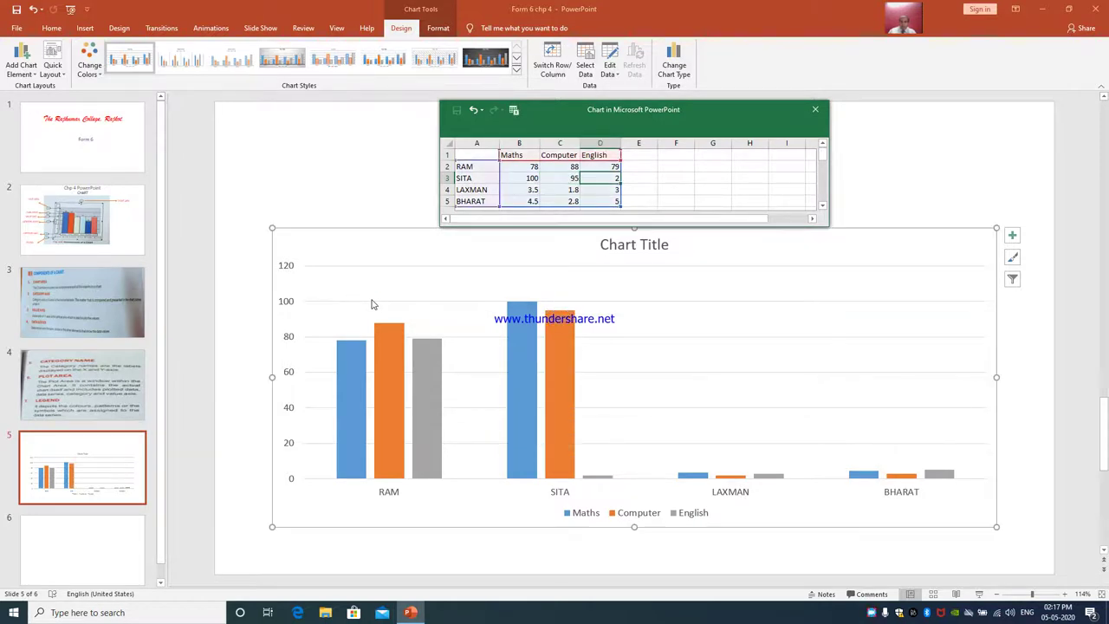
text(59)
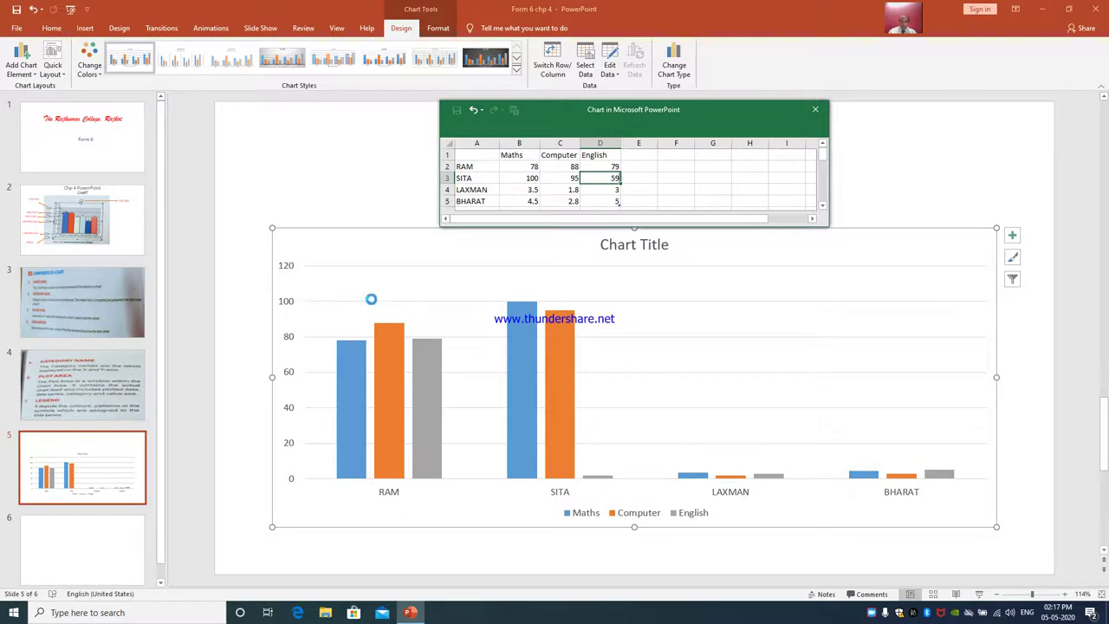
key(Return)
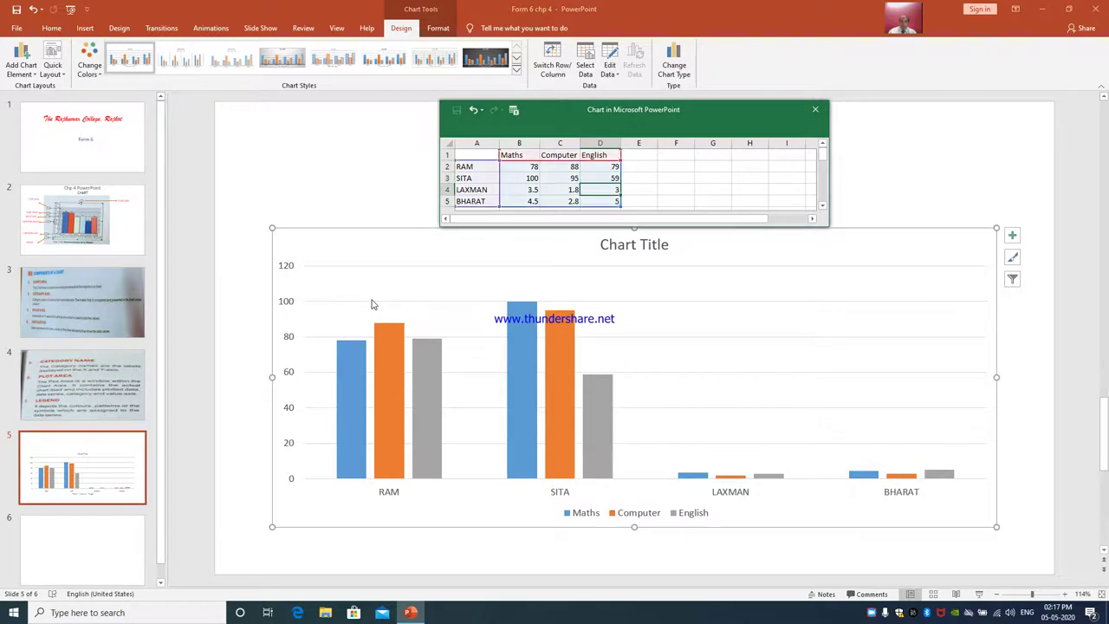
Enter the third student's marks in the data sheet: Maths 96, Computer 86 and English 67
key(Left)
key(Left)
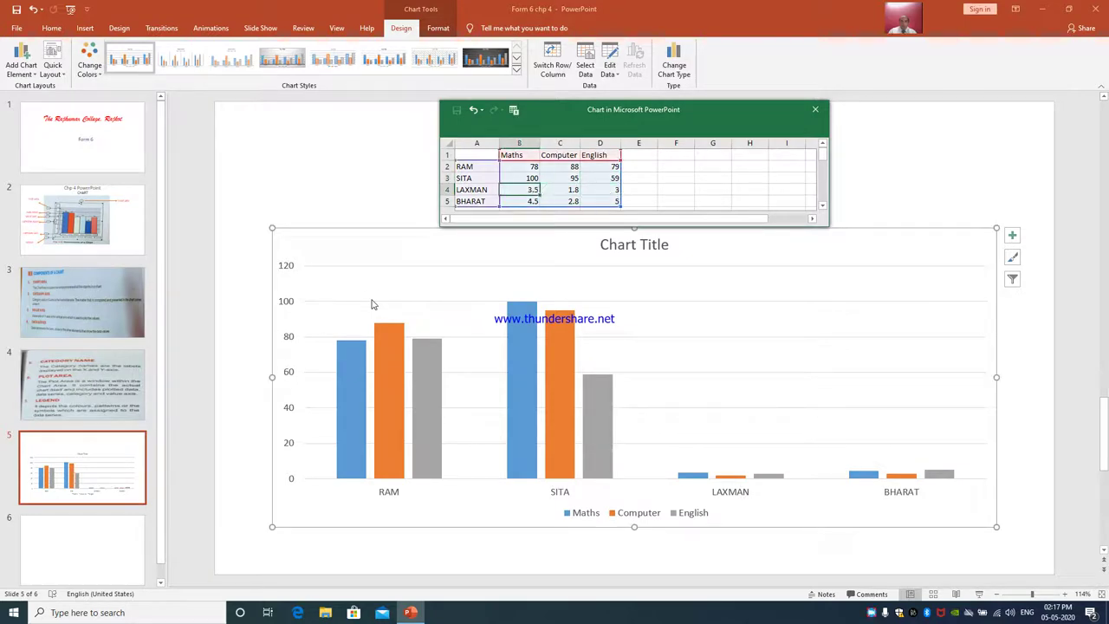
text(96)
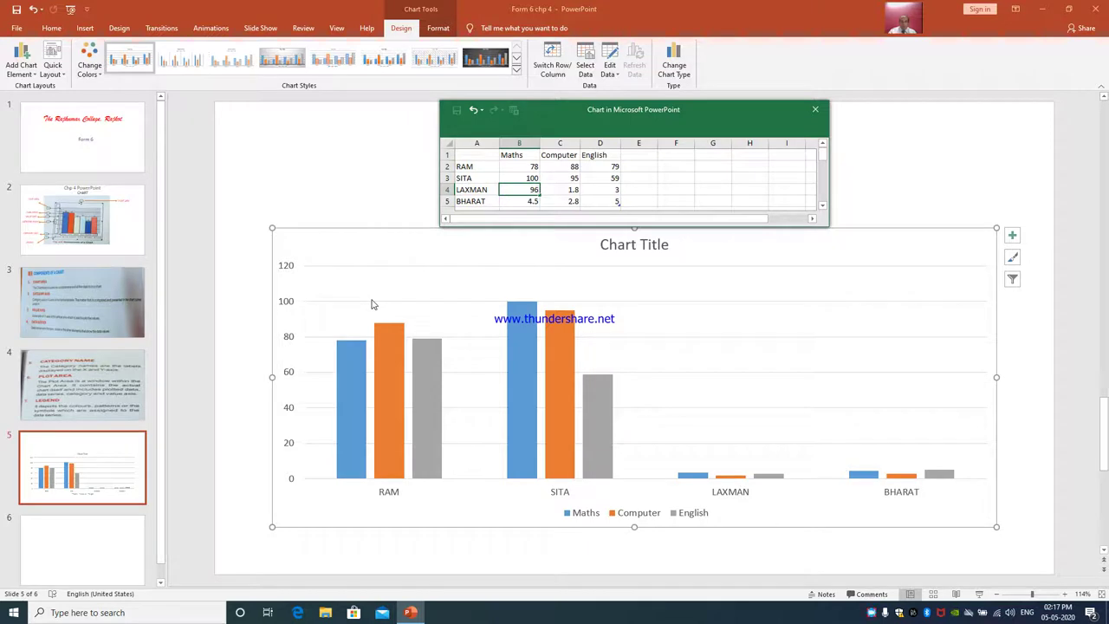
key(Right)
text(8)
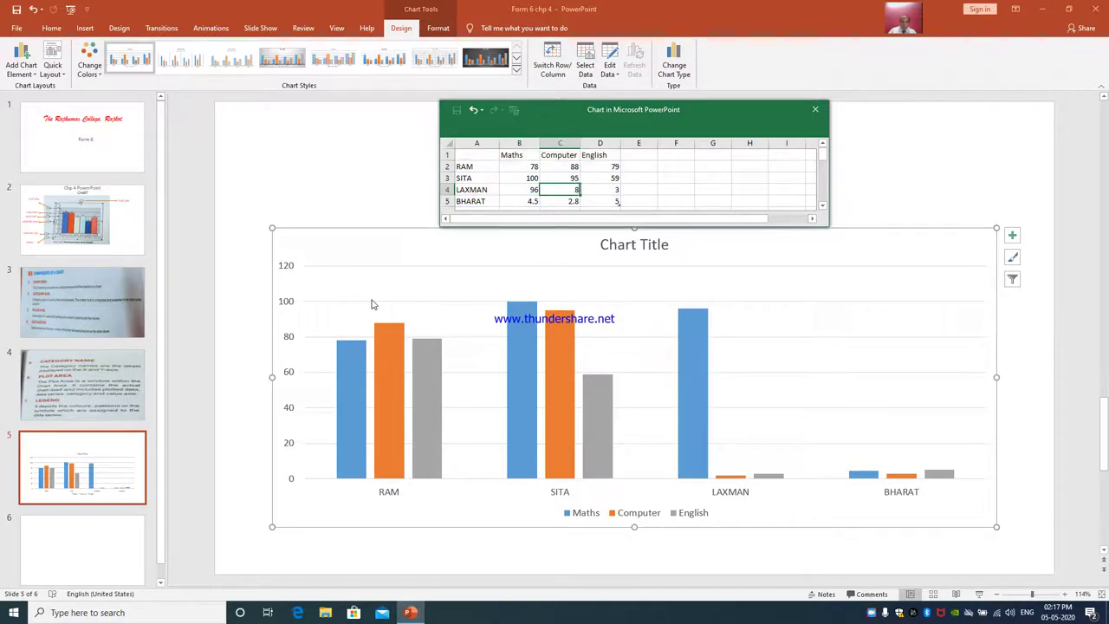
key(Right)
text(67)
key(Down)
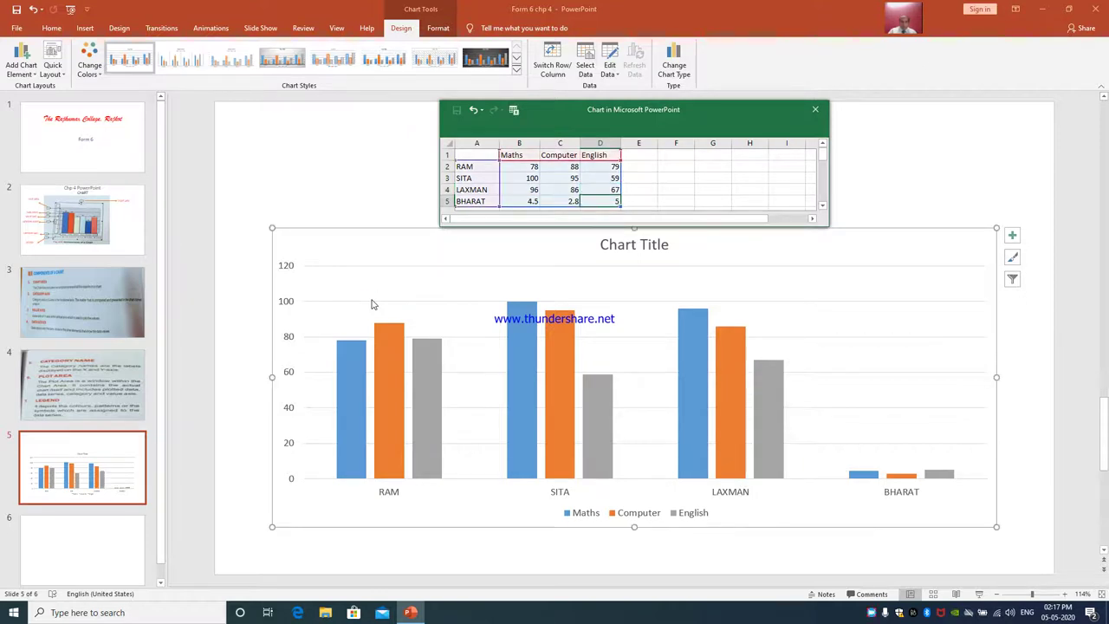
Enter the fourth student's marks as English 95, Computer 45 and Maths 54, and close the chart's data sheet
text(95)
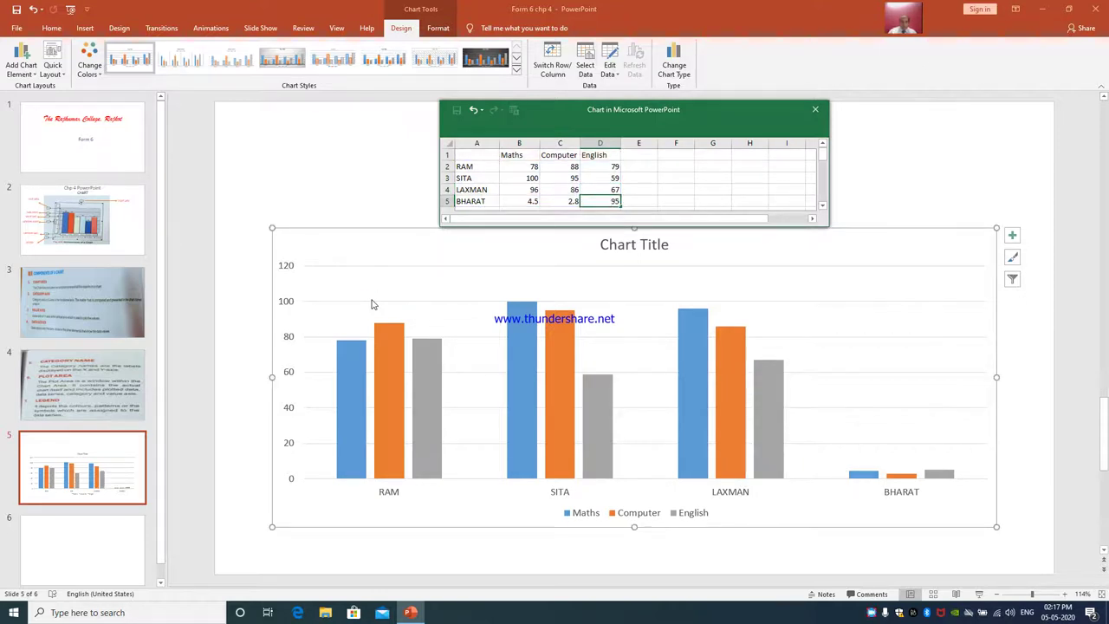
key(Left)
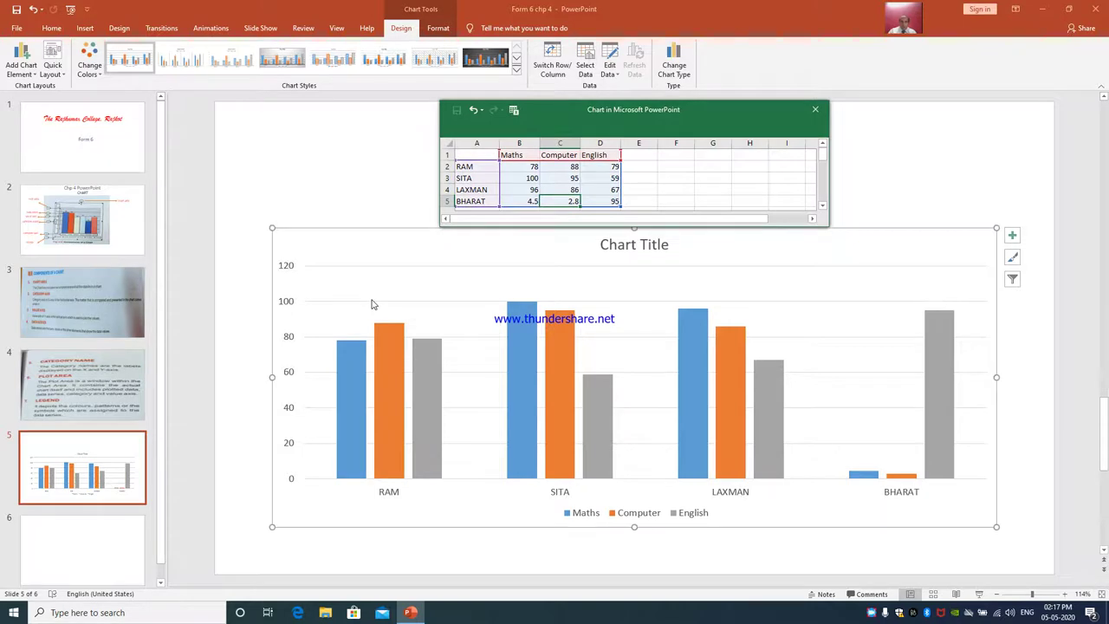
text(45)
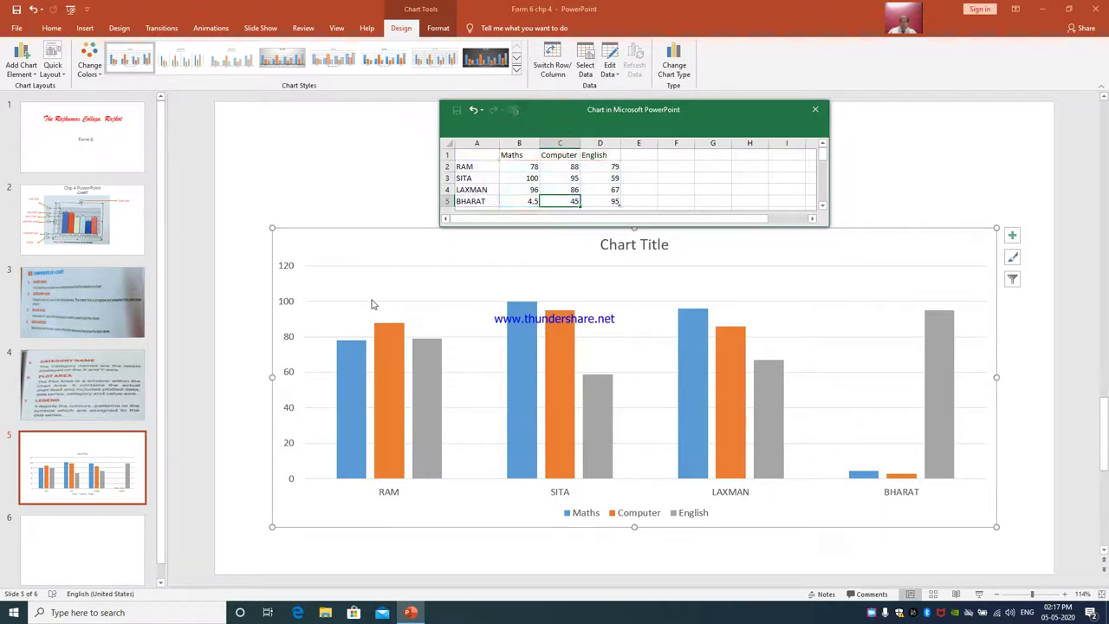
key(Left)
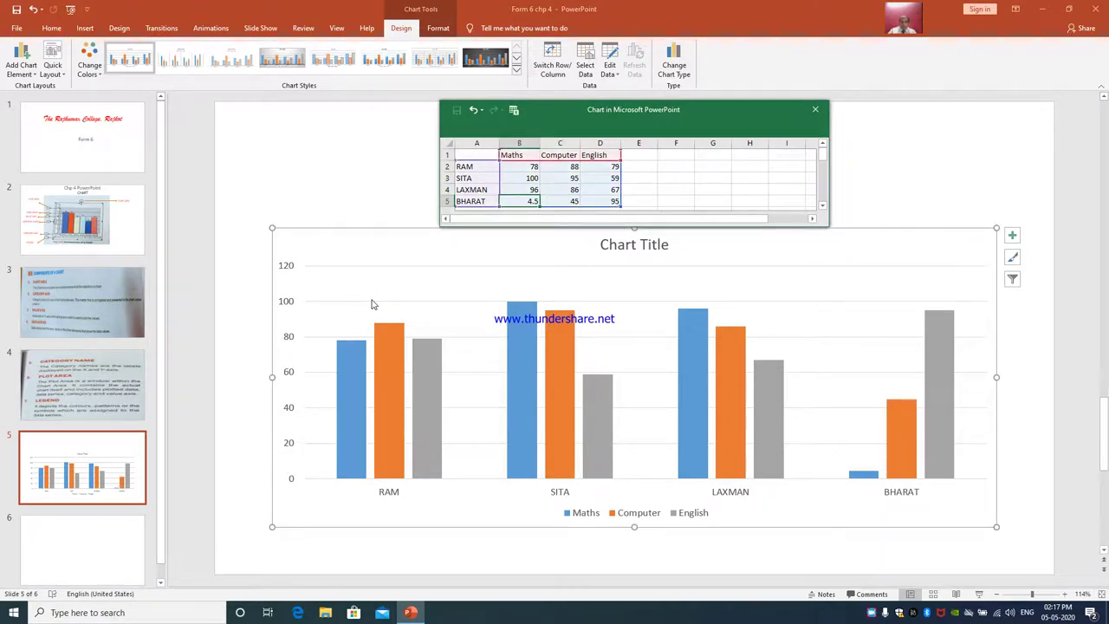
text(54)
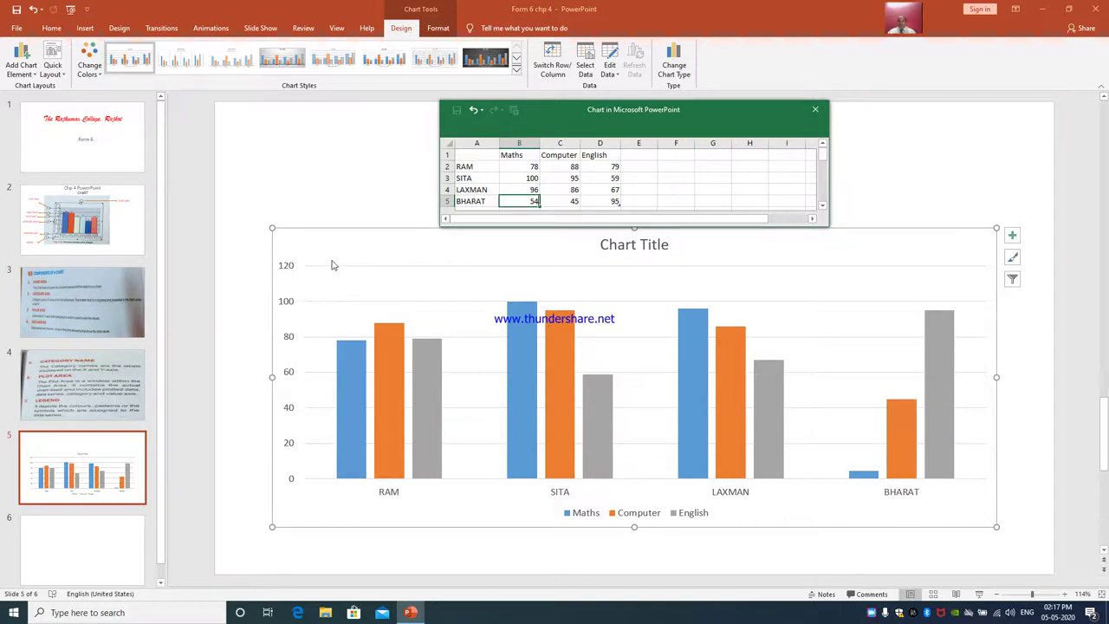
click(571, 200)
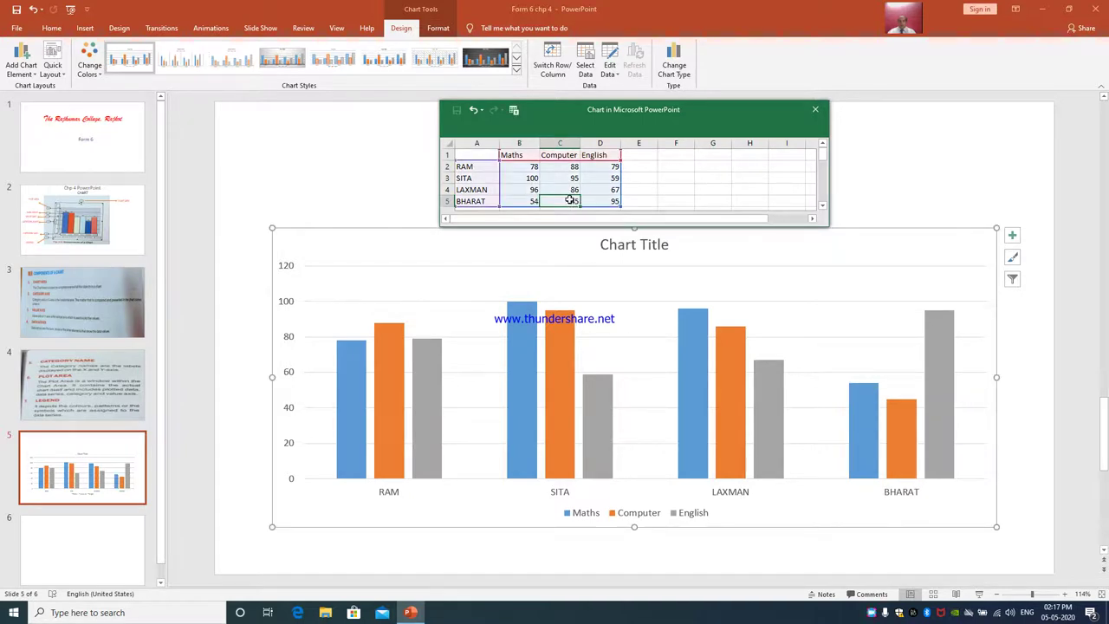
click(816, 113)
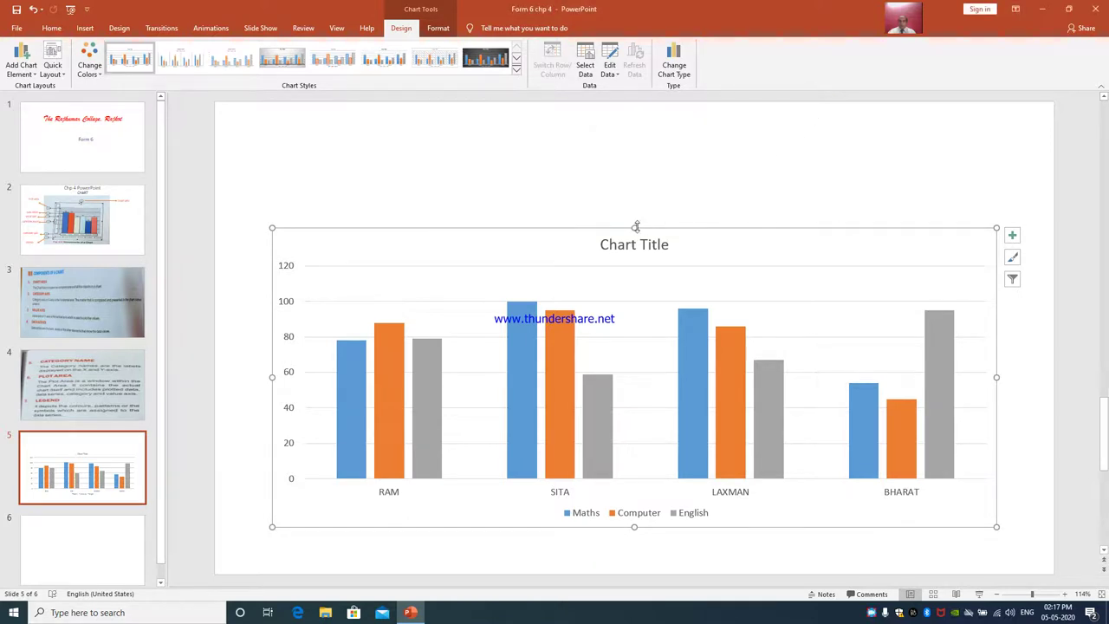
Enlarge the chart on all four sides so that it nearly fills slide 5
drag(634, 226, 634, 132)
drag(272, 329, 231, 328)
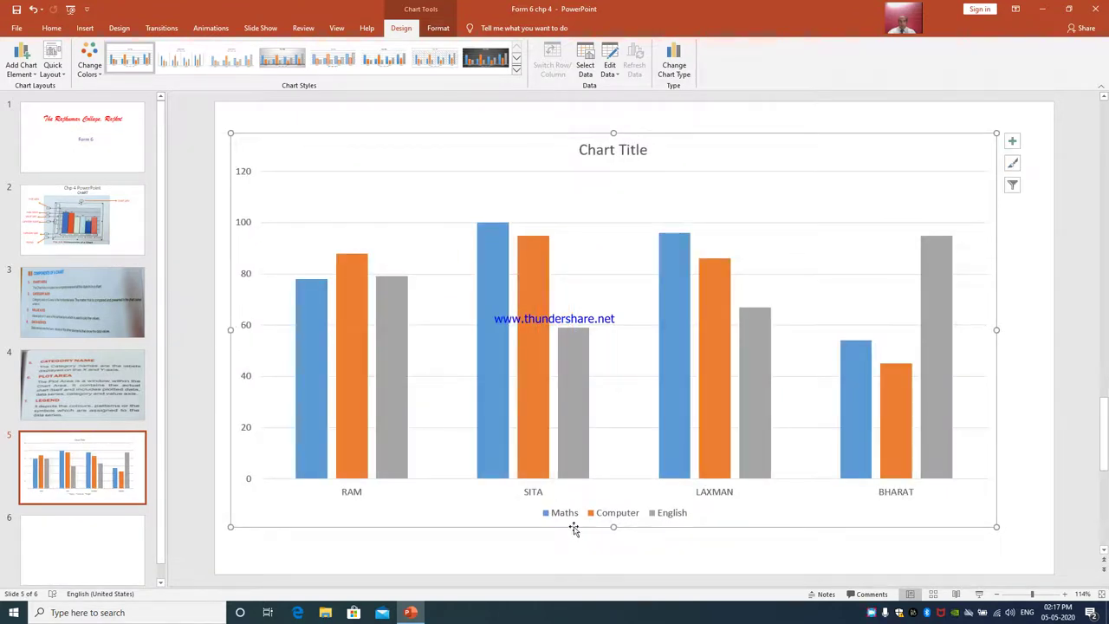
drag(614, 526, 615, 551)
drag(996, 341, 1039, 341)
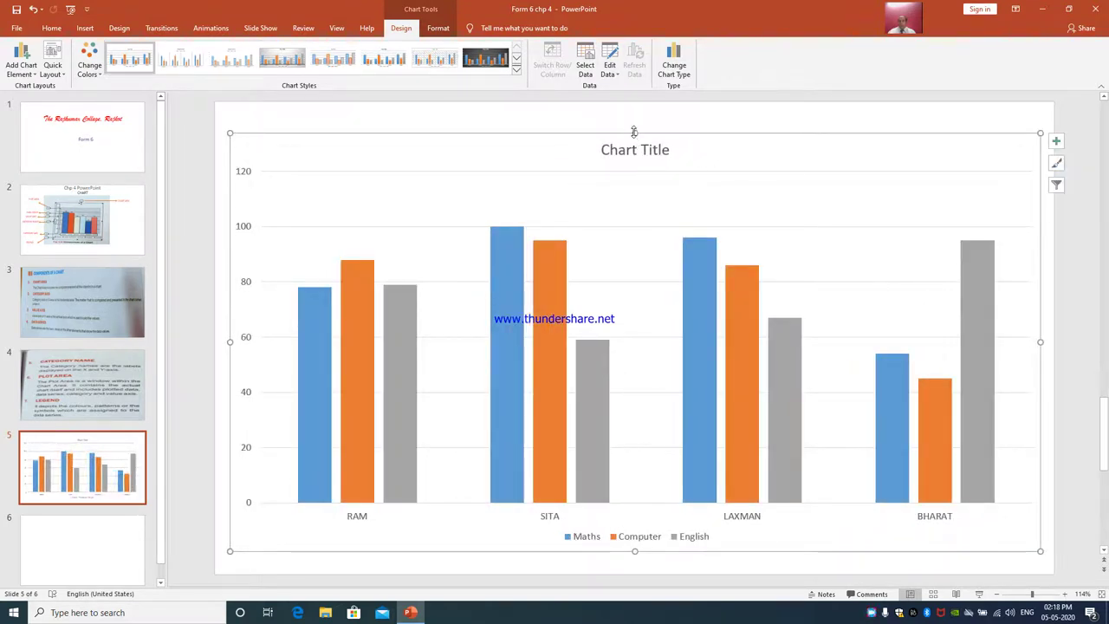
drag(635, 132, 633, 114)
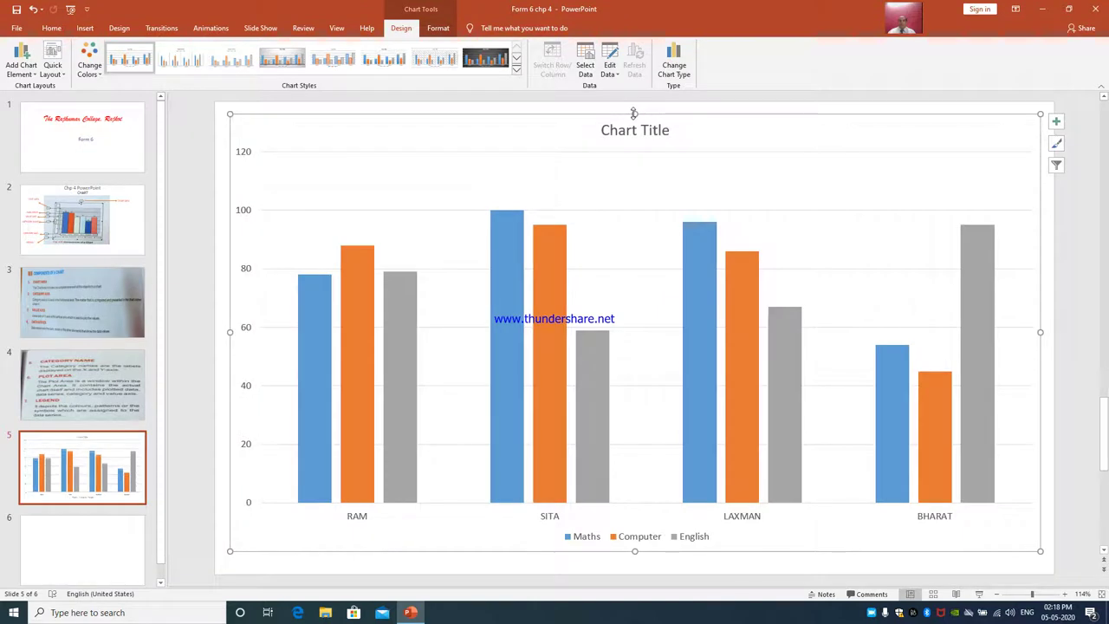
Format the chart's plot area with a picture or texture fill, using the light blue water-droplet texture
right_click(867, 191)
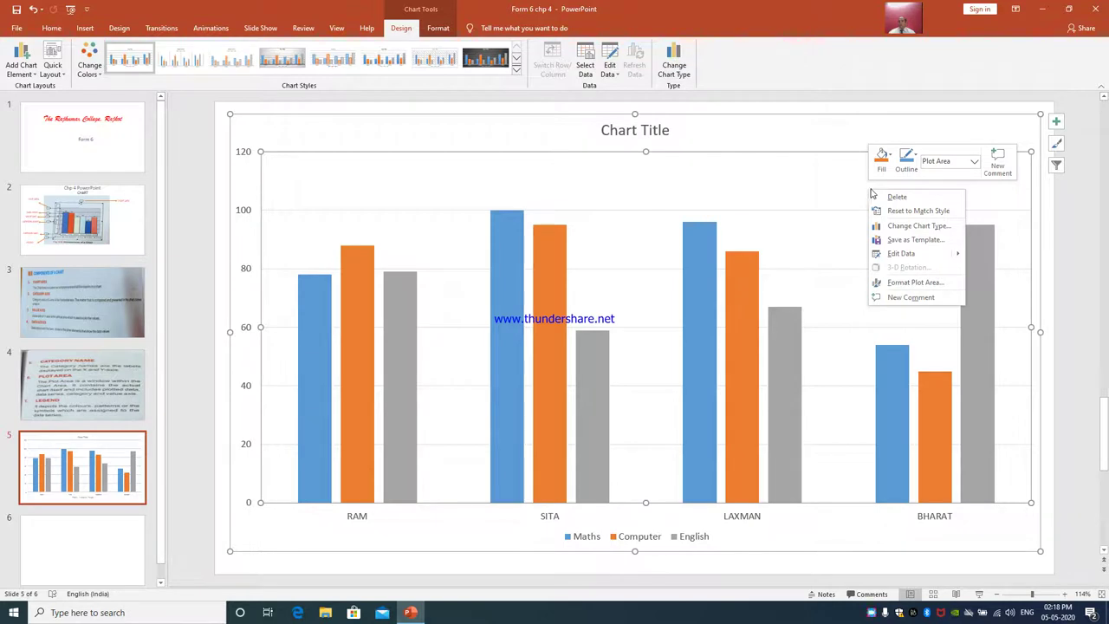
click(906, 290)
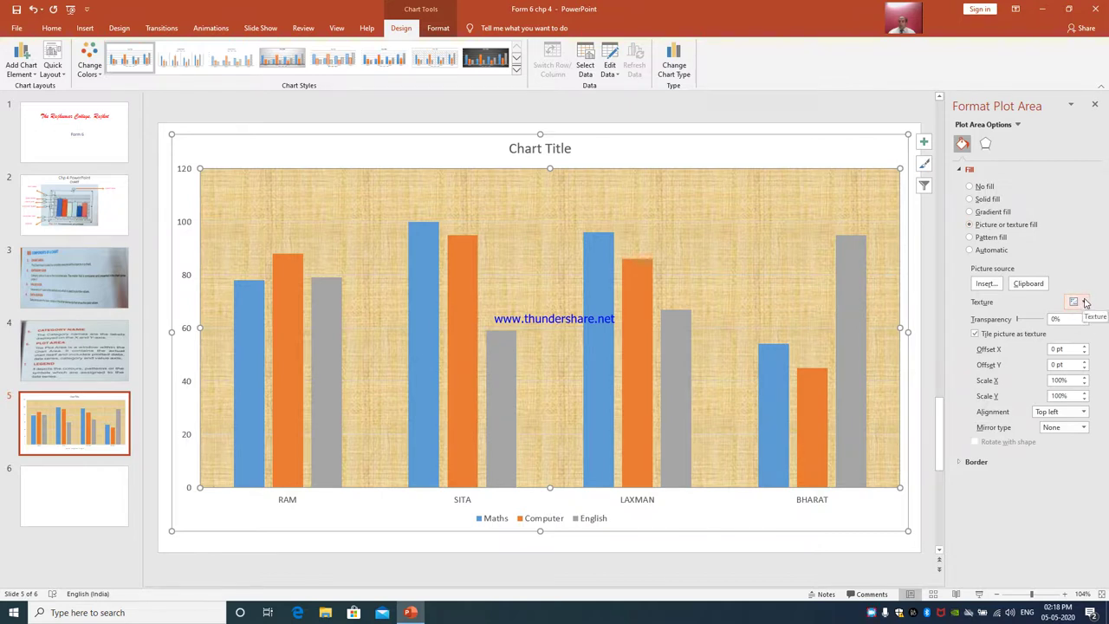
click(1083, 301)
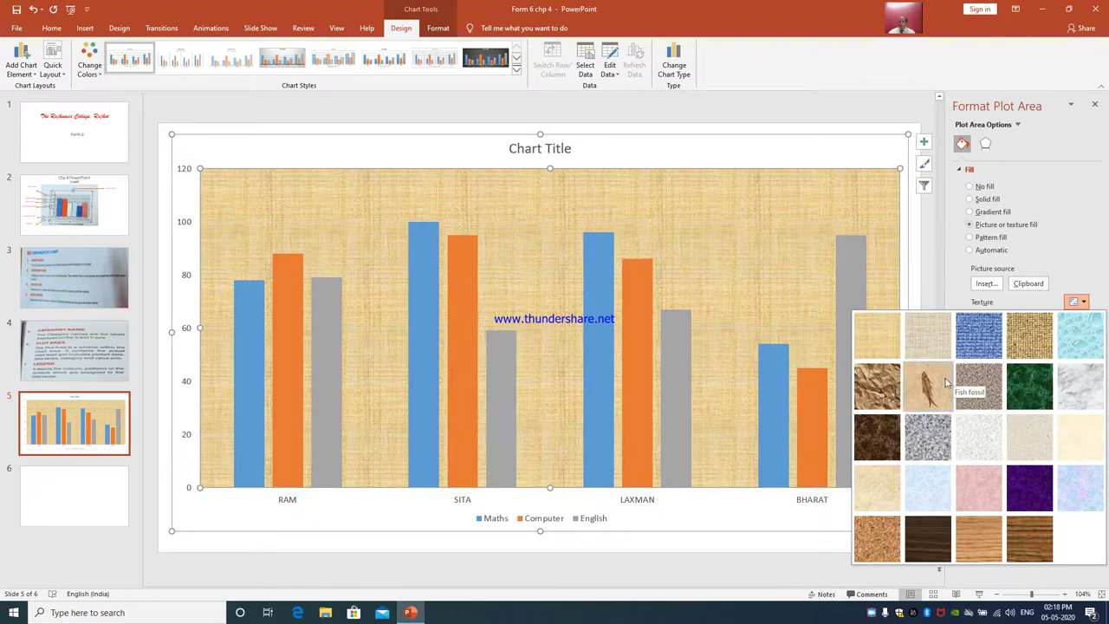
click(1084, 346)
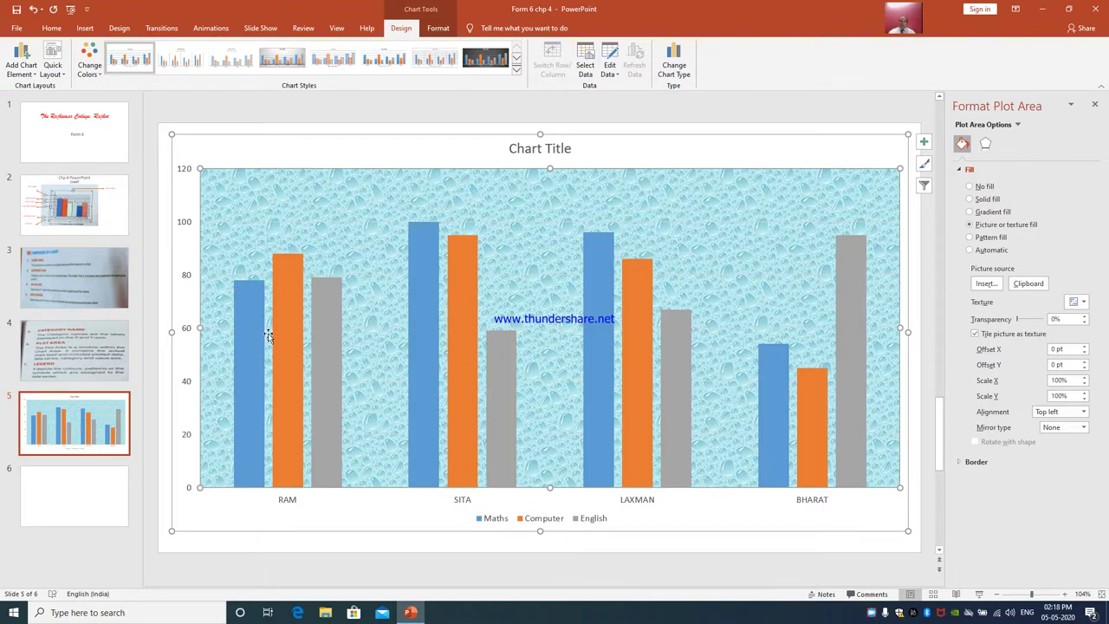
Format the Maths data series with a pattern fill, using the wide upward diagonal stripe pattern
mouse_move(256, 332)
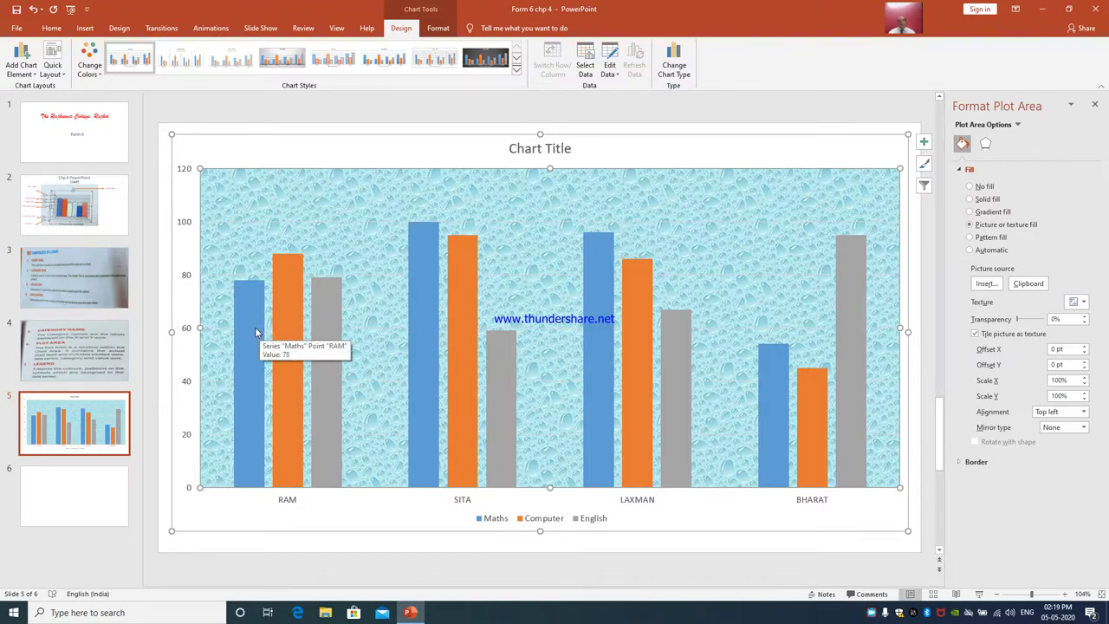
click(255, 332)
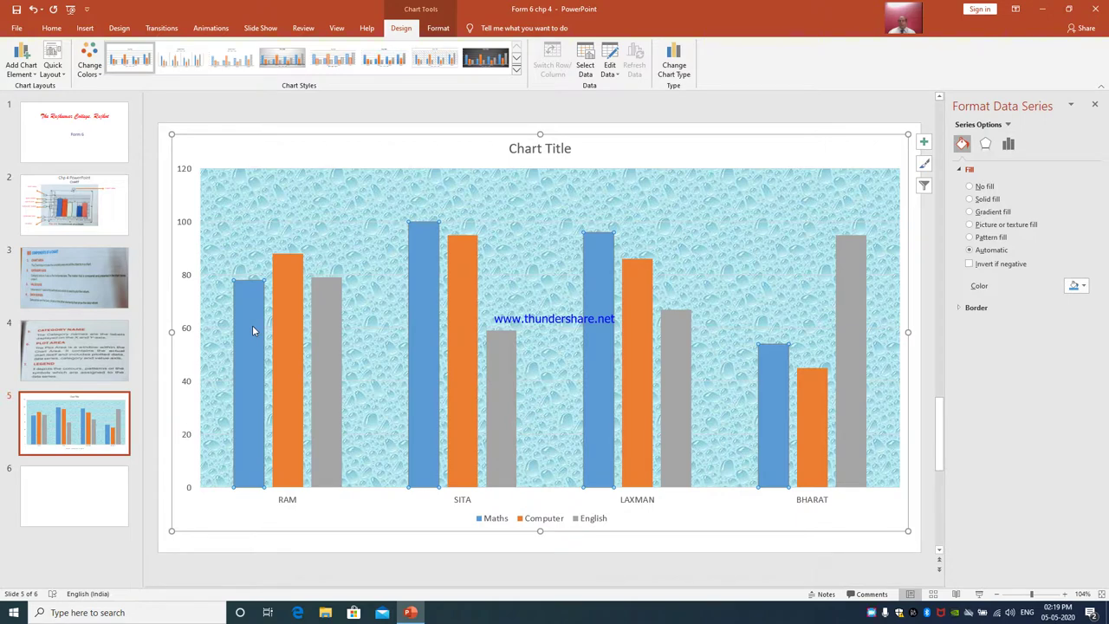
right_click(253, 330)
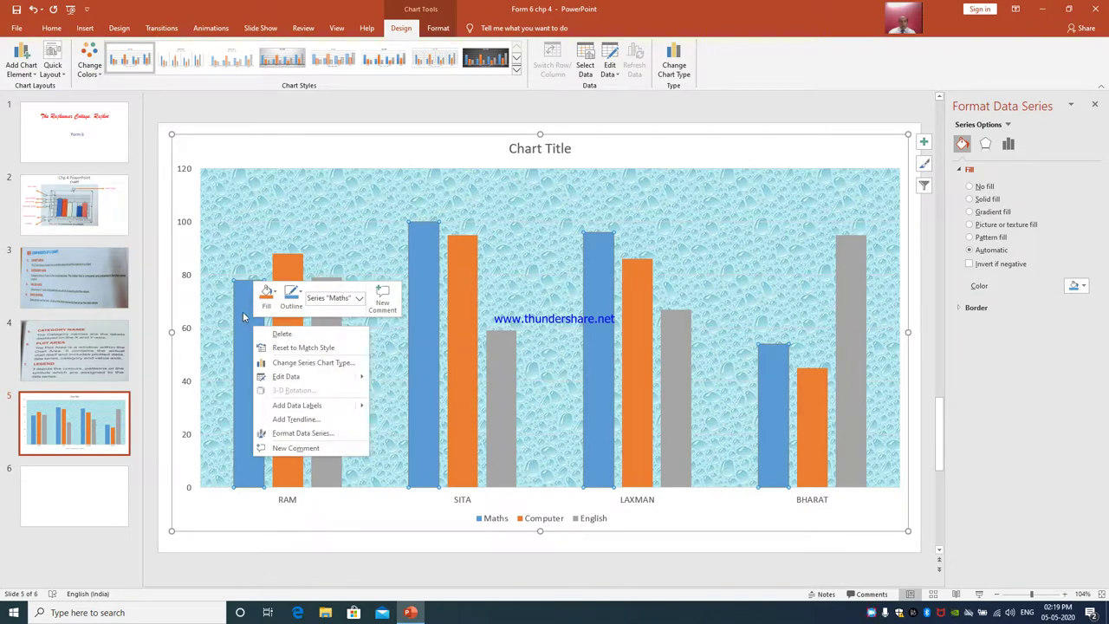
right_click(244, 317)
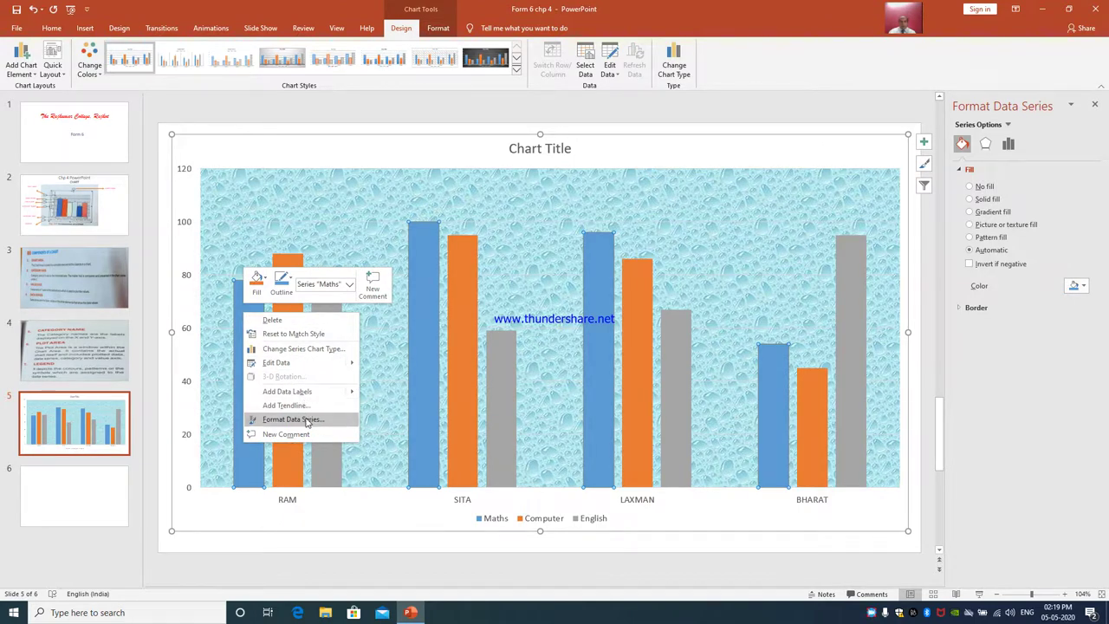
click(293, 419)
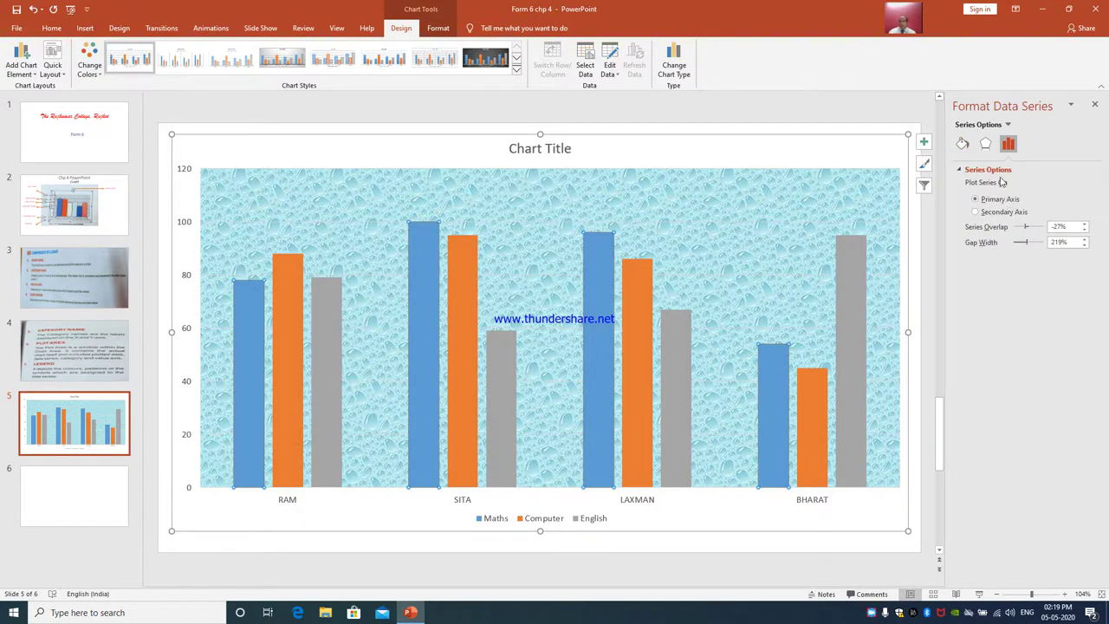
click(960, 146)
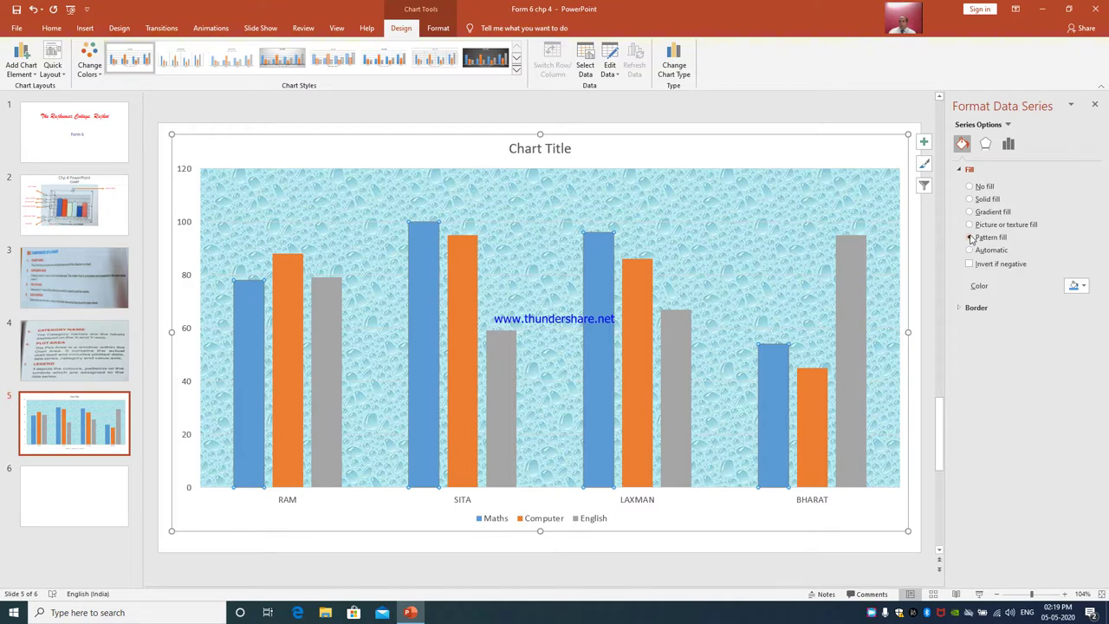
click(970, 238)
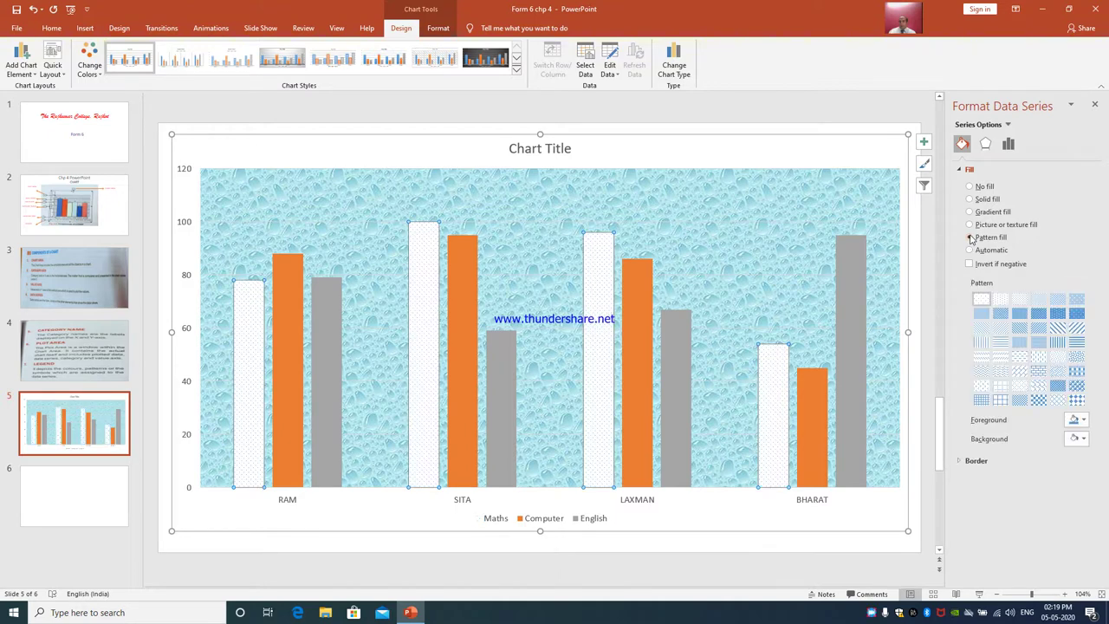
click(1078, 328)
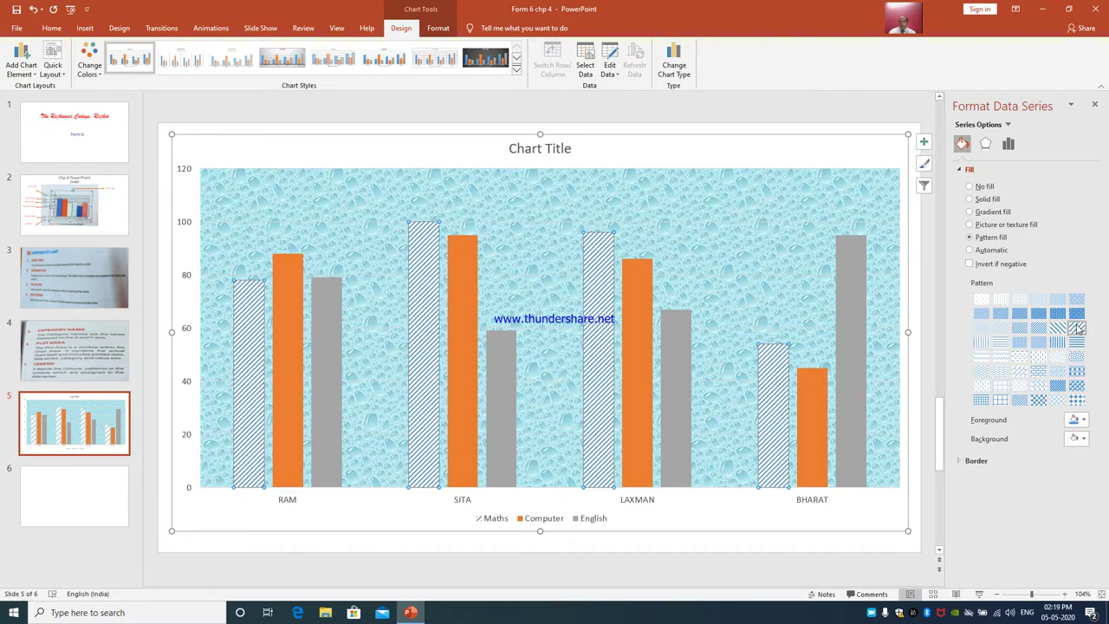
Set the Maths series pattern's foreground colour to standard green and switch it to the densest dotted pattern, then deselect the chart
click(1083, 421)
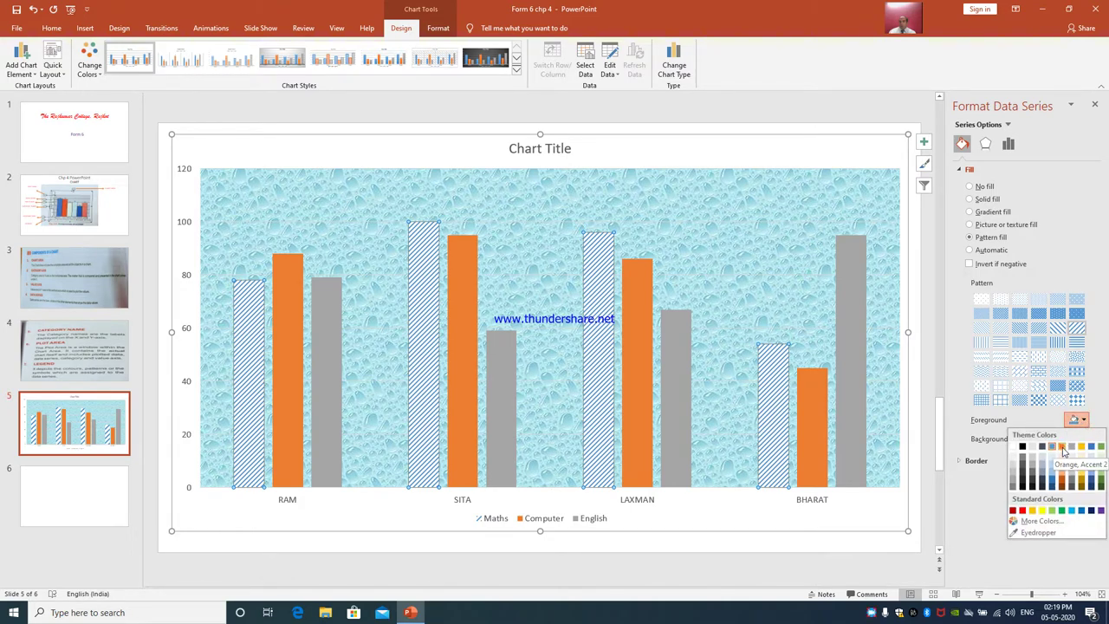
click(1061, 511)
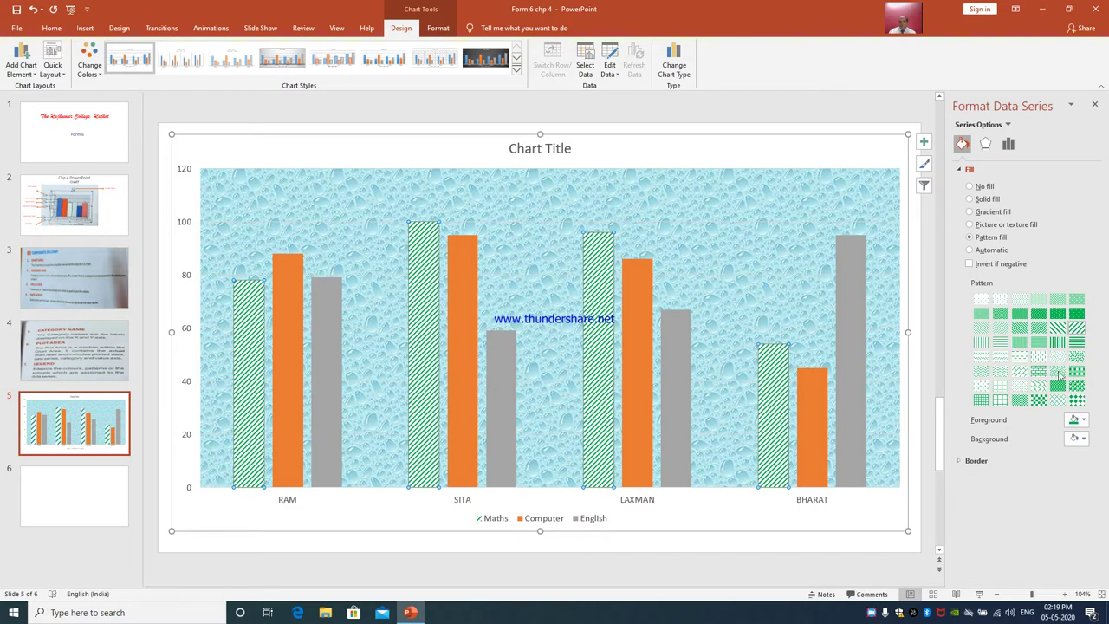
click(1077, 315)
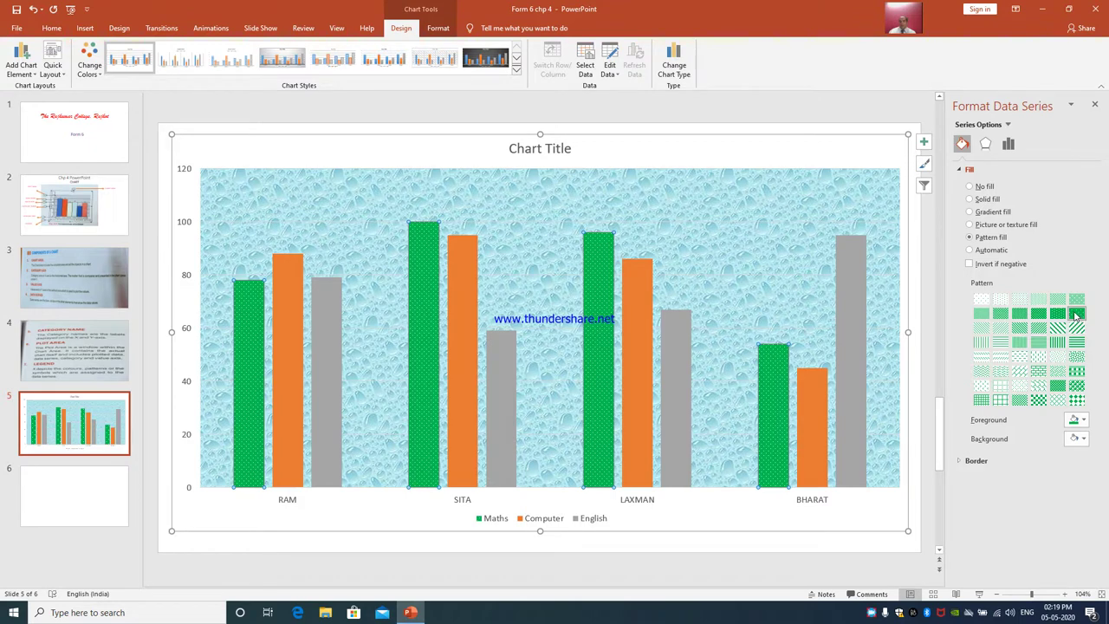
click(798, 556)
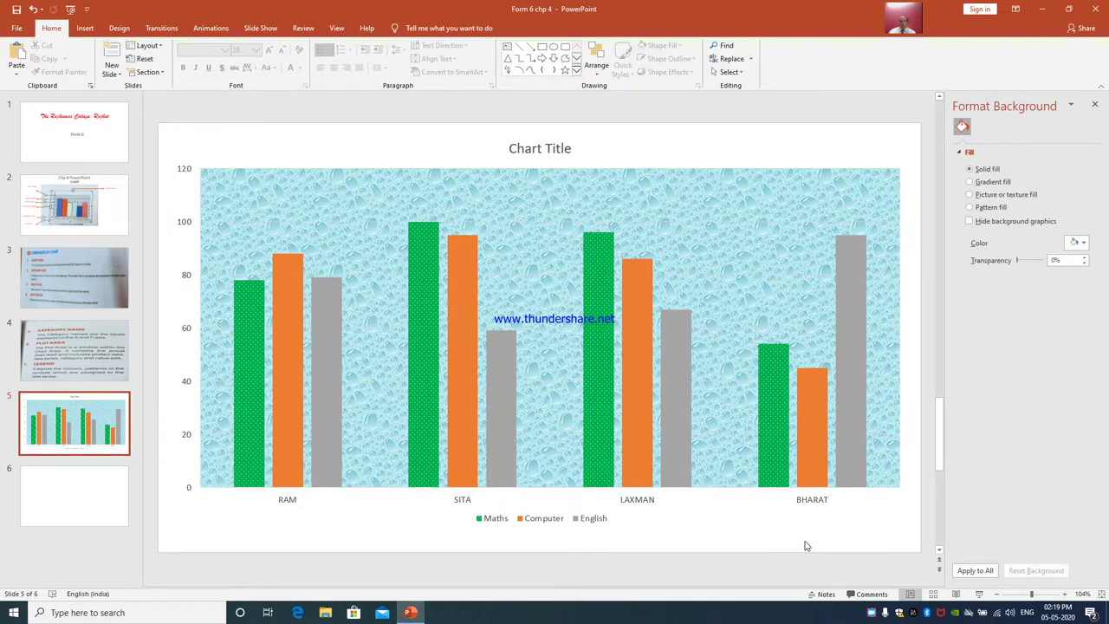